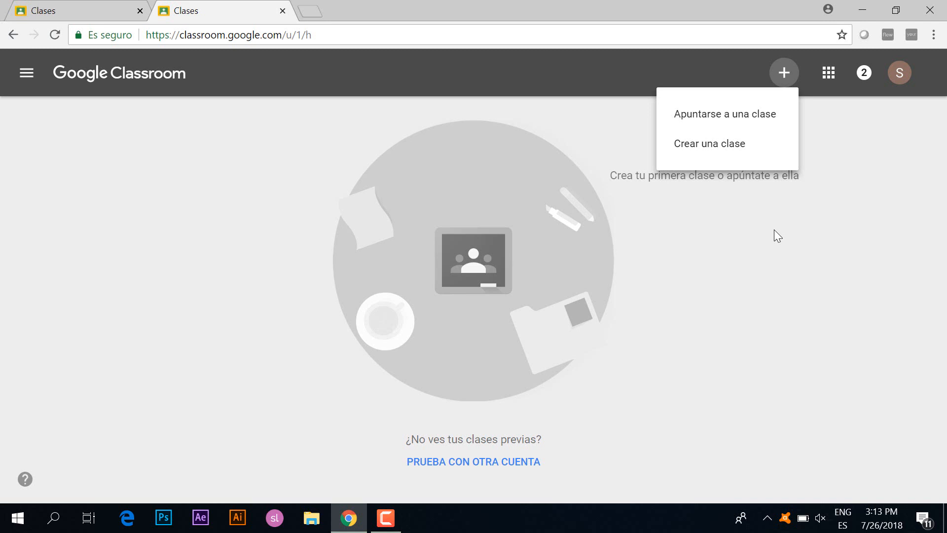
Start creating a class and accept the notice that Classroom is not used in a school with students.
{"action": "left_click", "coordinate": [701, 147]}
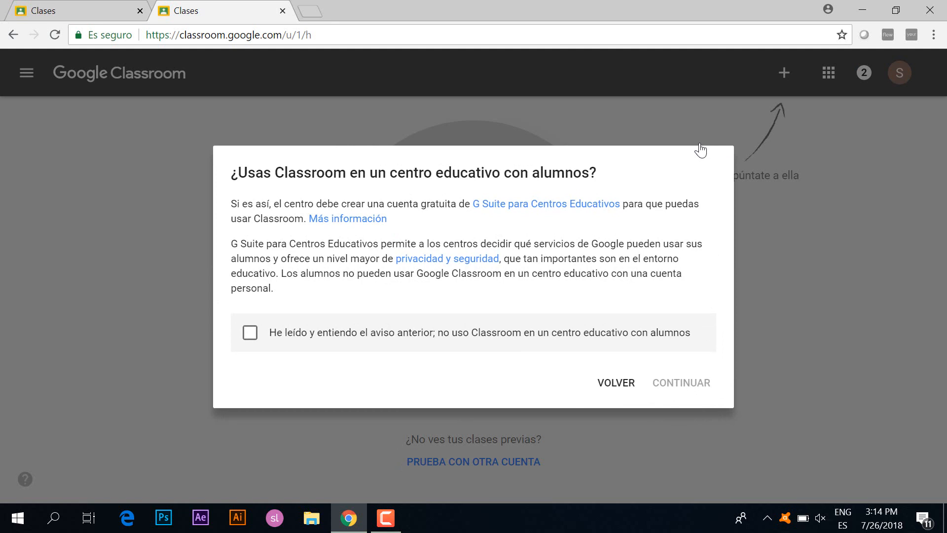
{"action": "left_click", "coordinate": [250, 340]}
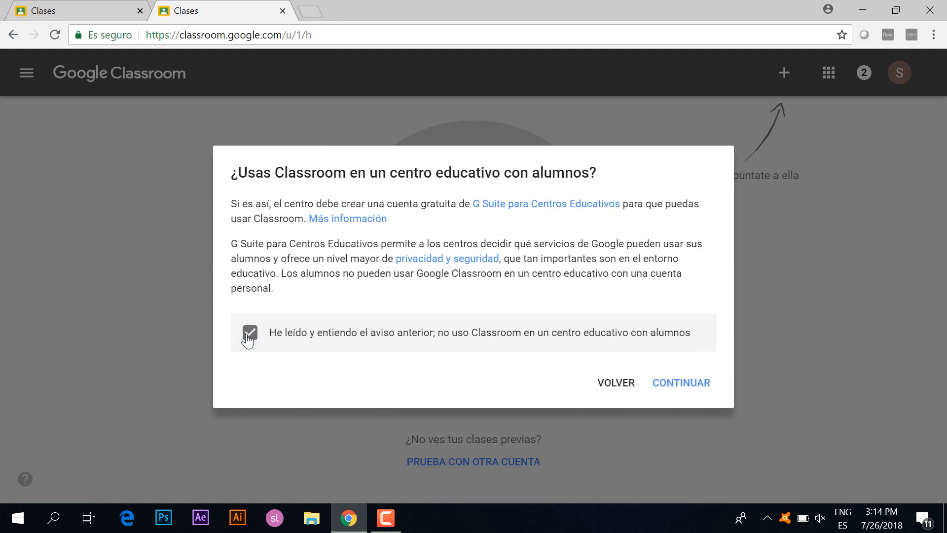
{"action": "left_click", "coordinate": [670, 389]}
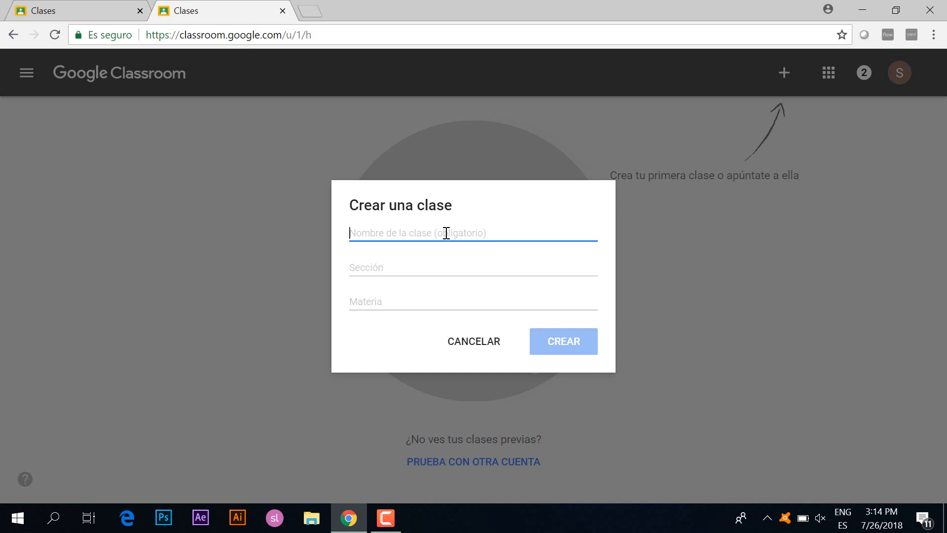
Enter "Ciencias Sociales" as the class name and "A" as its section.
{"action": "type", "text": "Cienc"}
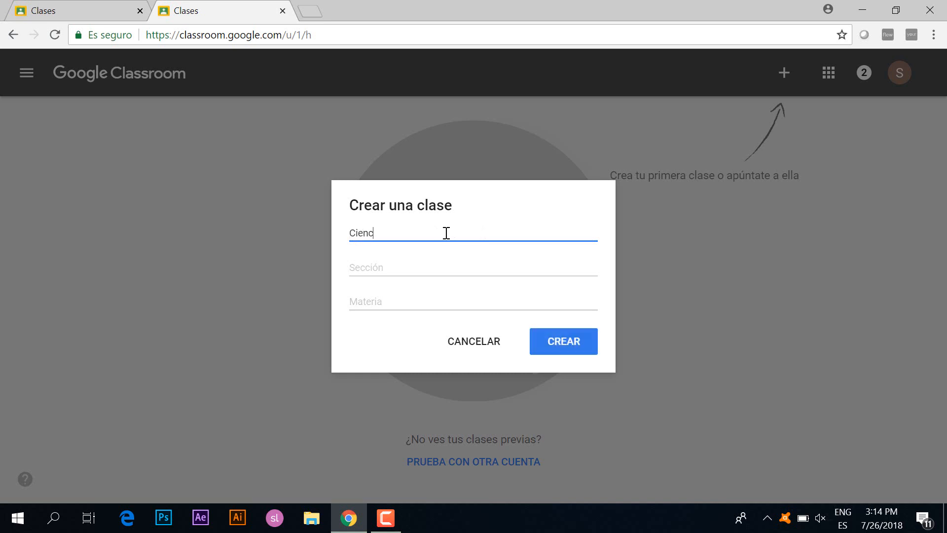
{"action": "type", "text": "ias Sociales"}
{"action": "left_click", "coordinate": [387, 273]}
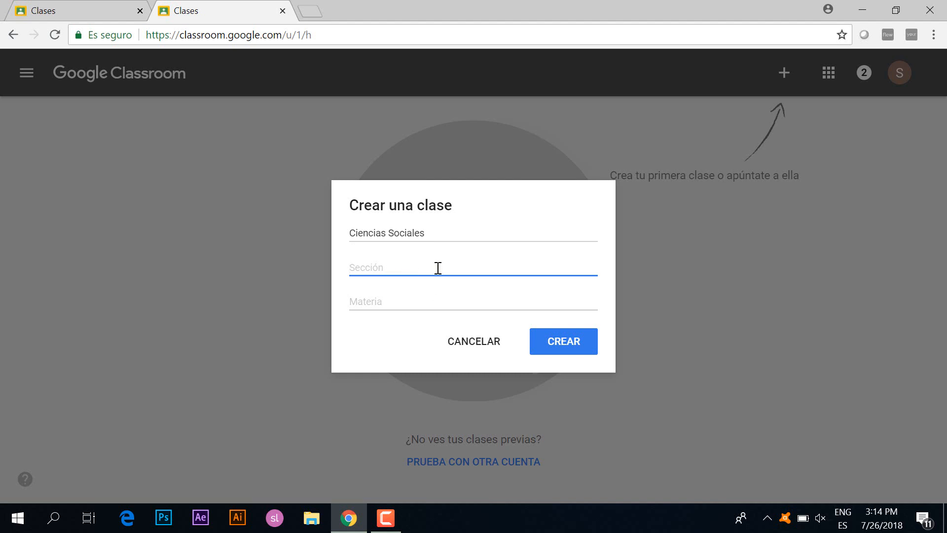
{"action": "type", "text": "A"}
Extend the class name to "Departamento de Ciencias Sociales".
{"action": "left_click", "coordinate": [353, 233]}
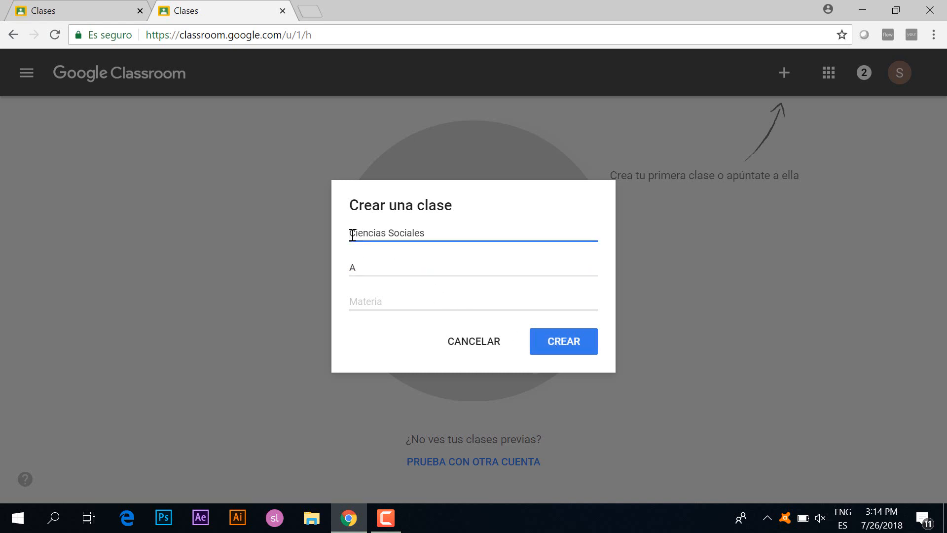
{"action": "type", "text": "Departame"}
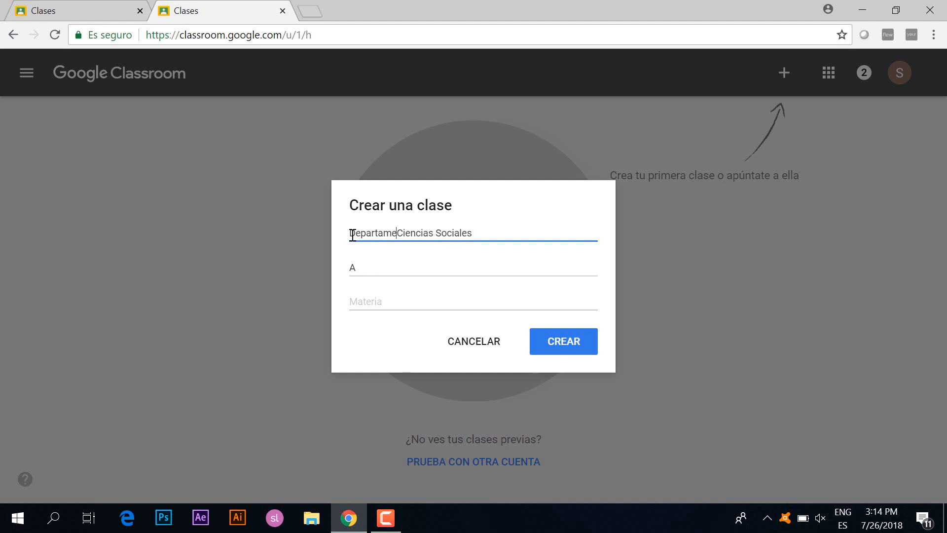
{"action": "type", "text": "nto"}
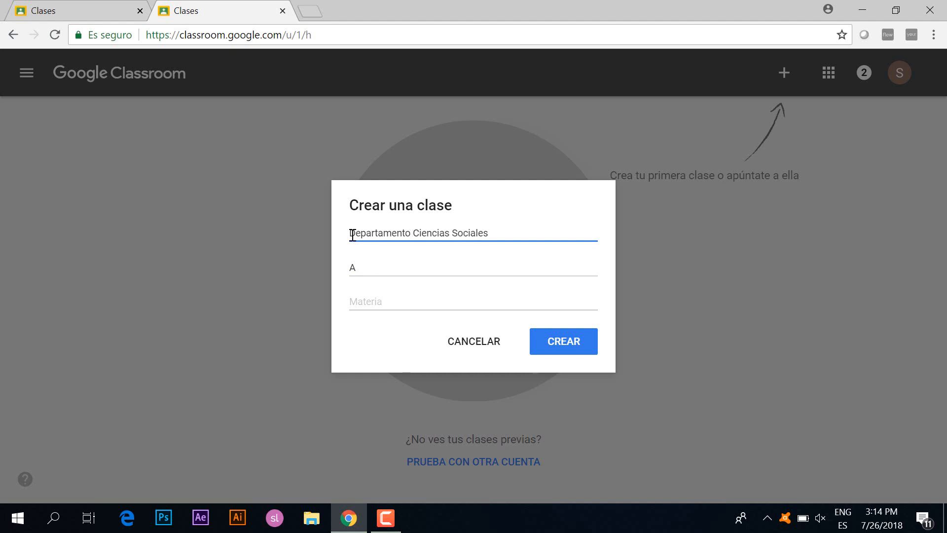
{"action": "type", "text": " de"}
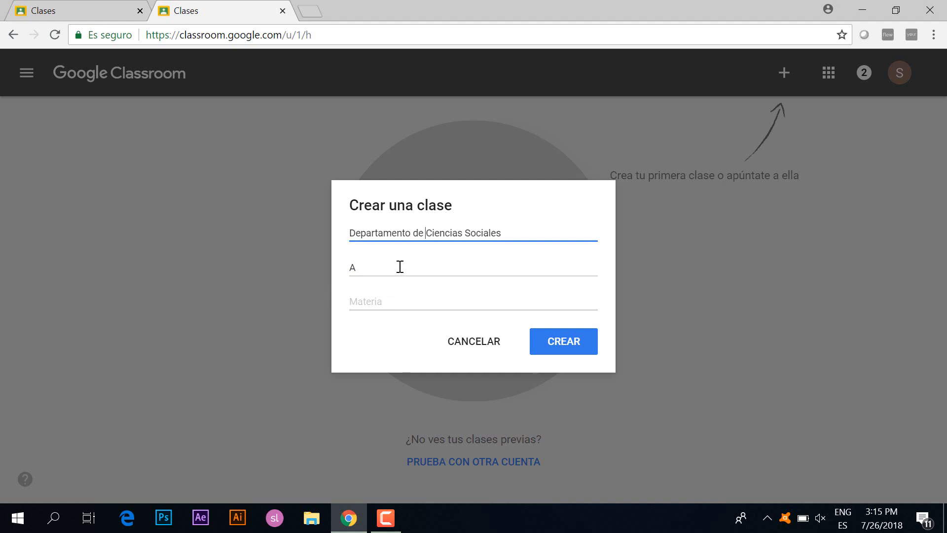
Set the subject to "Historia", create the class and dismiss the notice about upcoming features.
{"action": "left_click", "coordinate": [373, 303]}
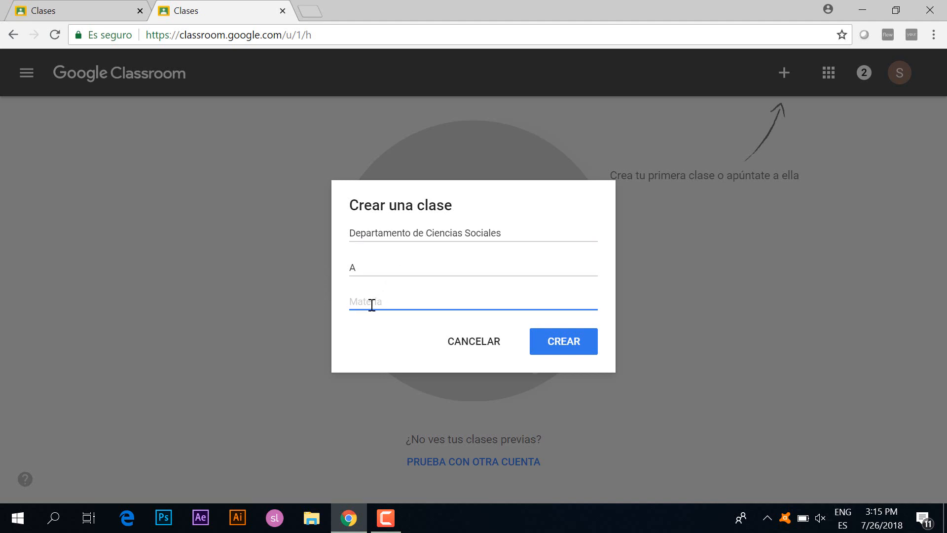
{"action": "type", "text": "Historia"}
{"action": "left_click", "coordinate": [563, 350]}
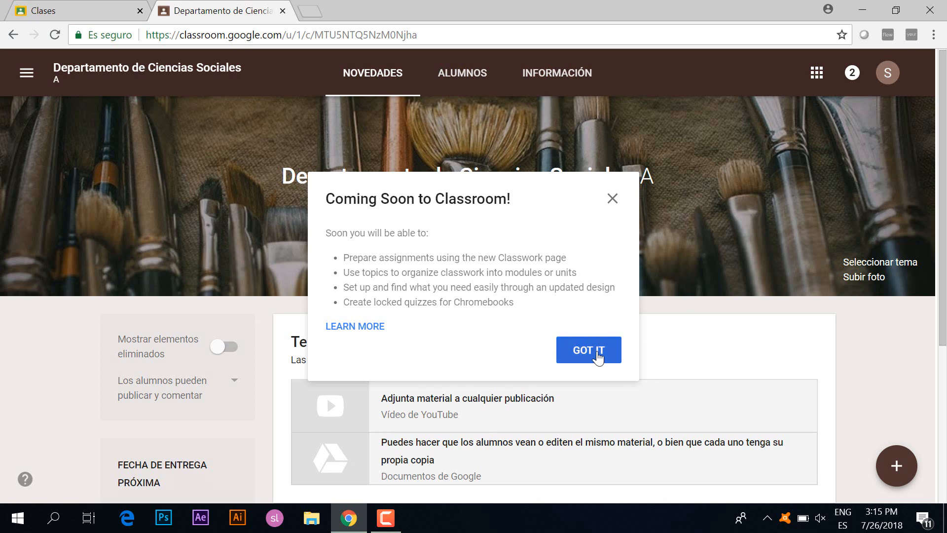
{"action": "left_click", "coordinate": [599, 353]}
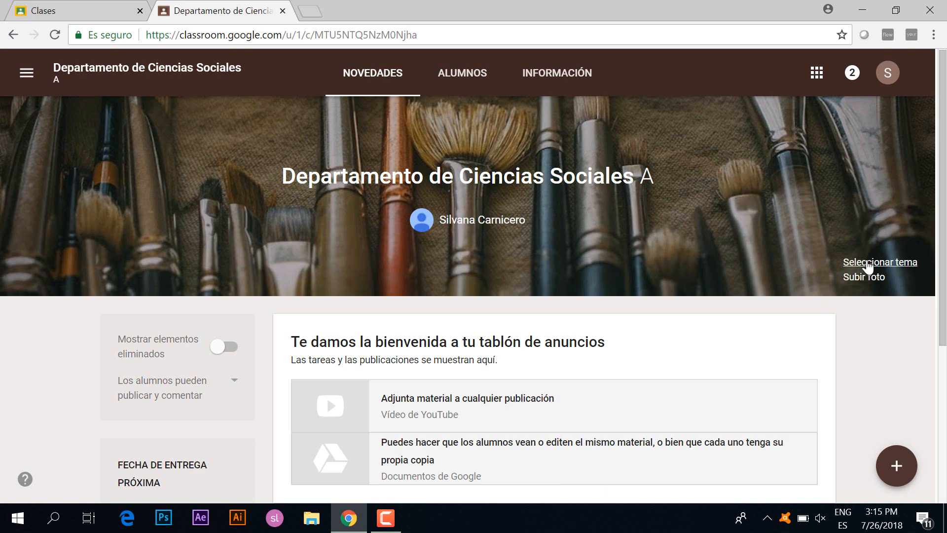
Set the class theme to the gallery image showing stone columns and the Capitol dome.
{"action": "left_click", "coordinate": [868, 263]}
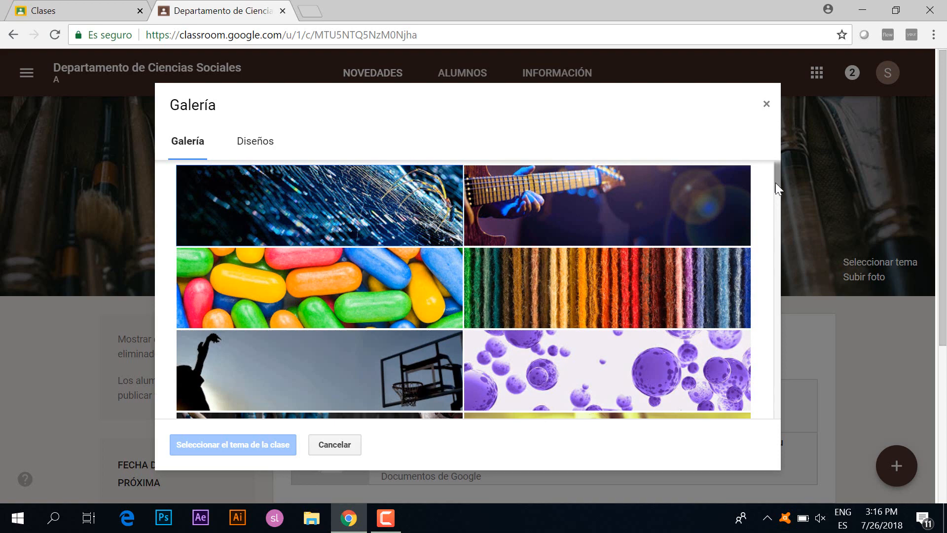
{"action": "left_click_drag", "start_coordinate": [775, 183], "coordinate": [785, 419]}
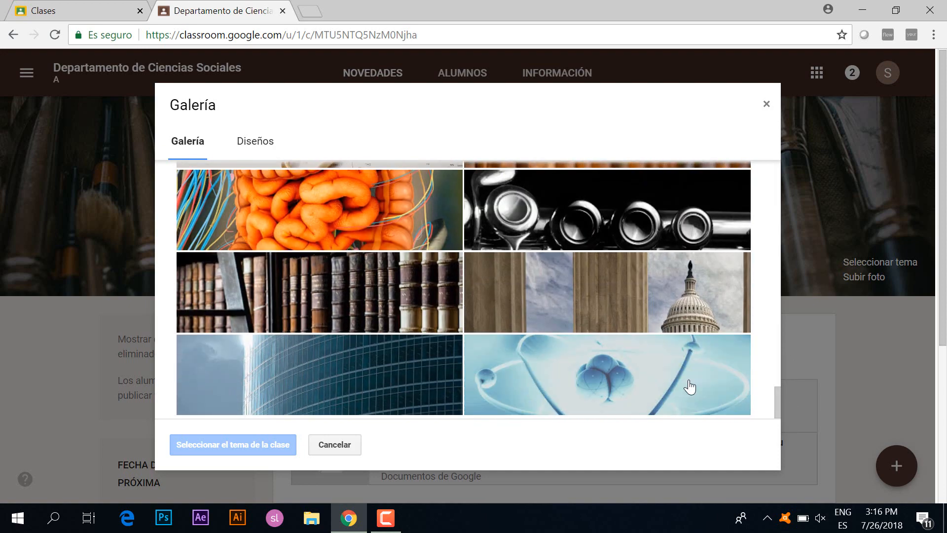
{"action": "left_click", "coordinate": [659, 318]}
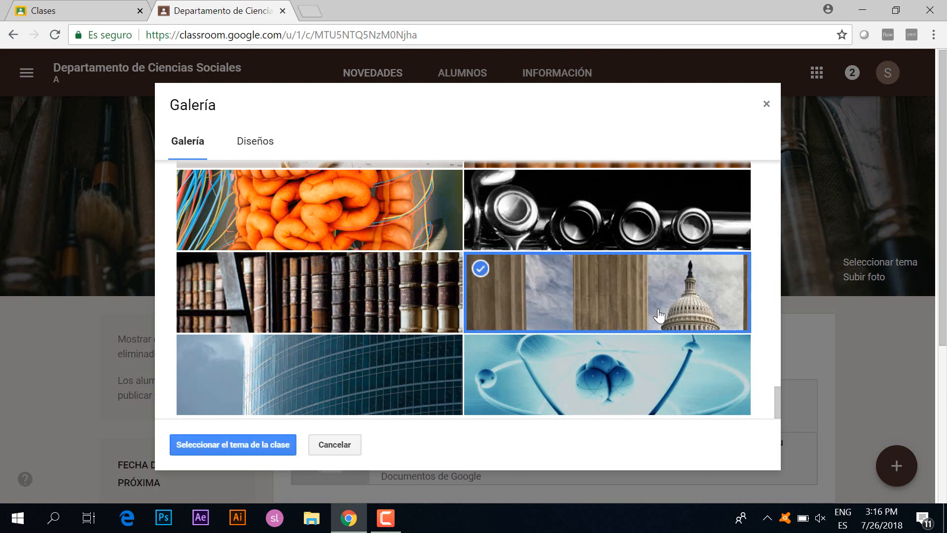
{"action": "left_click", "coordinate": [235, 446]}
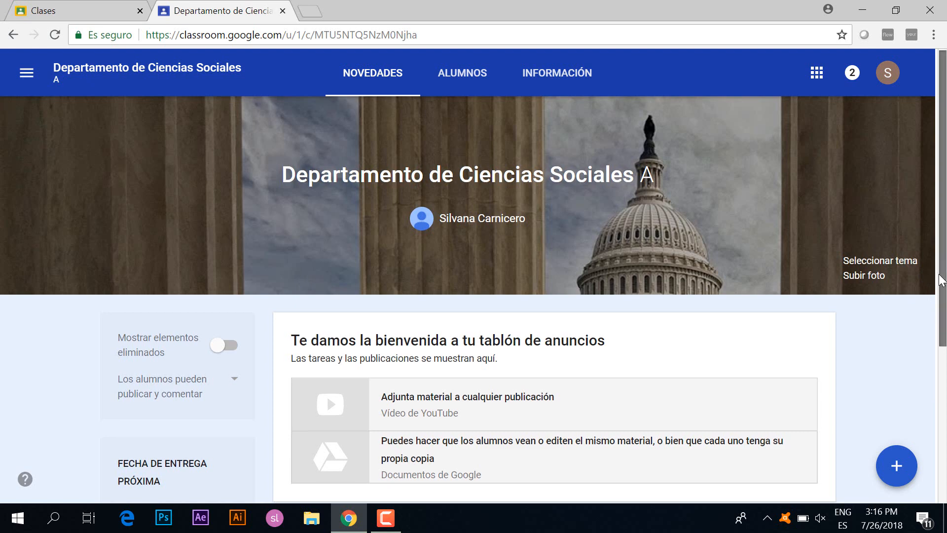
Review the student posting and commenting permission options, keeping "Los alumnos pueden publicar y comentar".
{"action": "left_click_drag", "start_coordinate": [945, 270], "coordinate": [942, 357]}
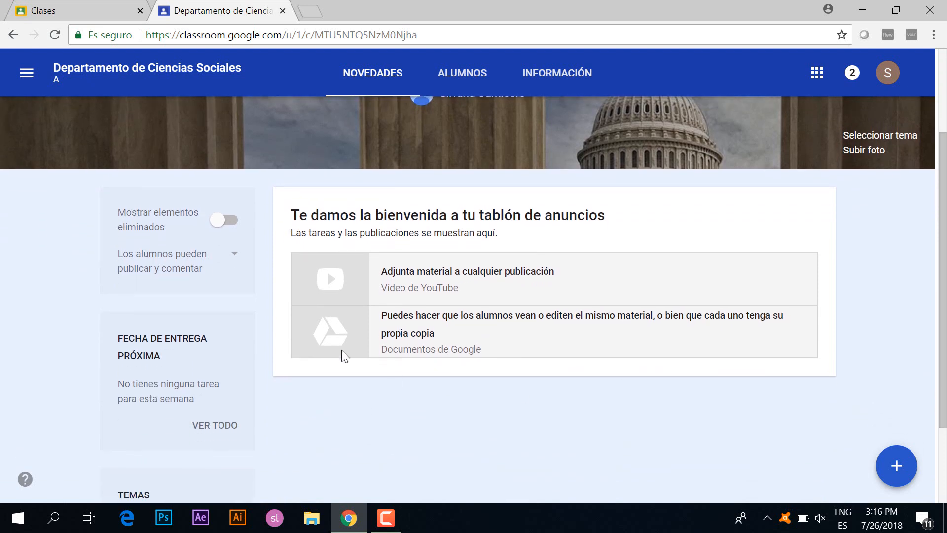
{"action": "left_click", "coordinate": [230, 255]}
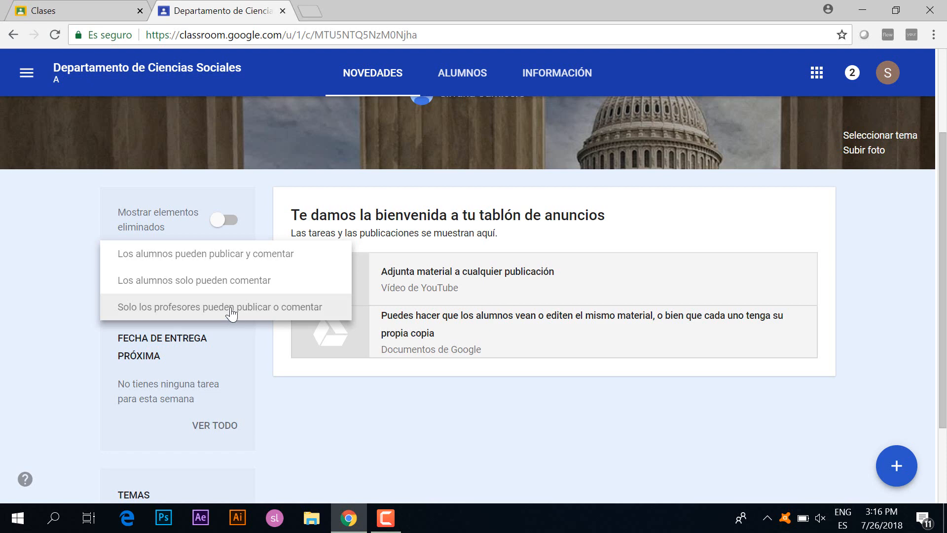
{"action": "left_click", "coordinate": [228, 257]}
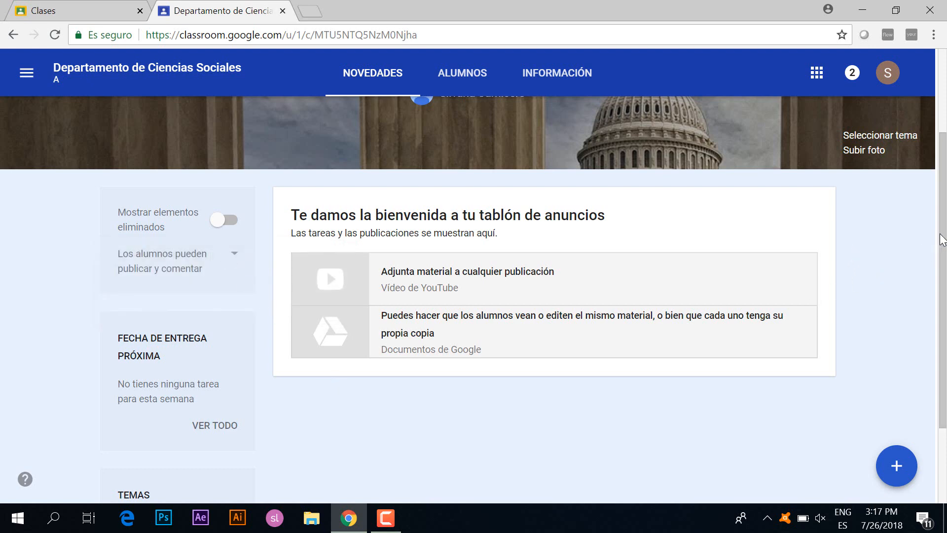
Add a topic named "Nuestra independencia" to the class.
{"action": "scroll", "coordinate": [946, 262], "scroll_direction": "down", "scroll_amount": 1}
{"action": "scroll", "coordinate": [946, 266], "scroll_direction": "down", "scroll_amount": 2}
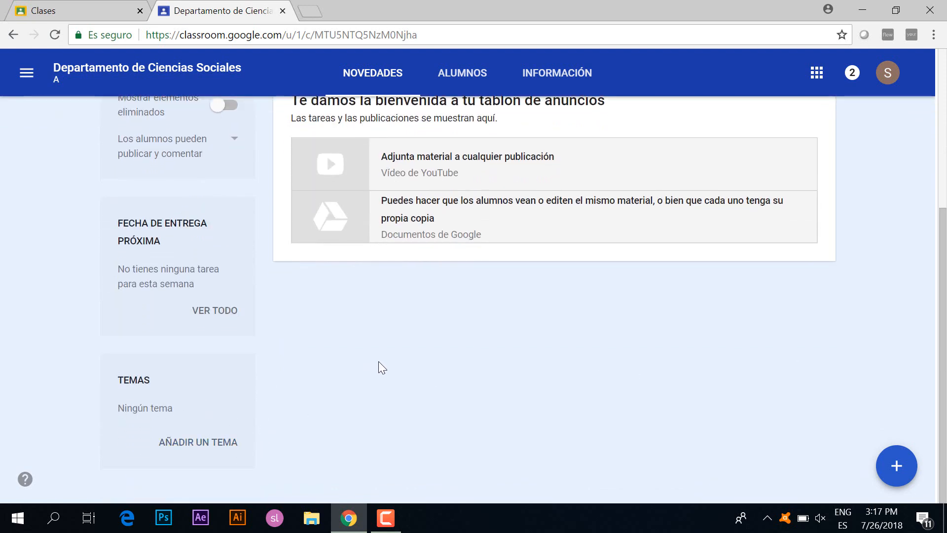
{"action": "left_click", "coordinate": [179, 446]}
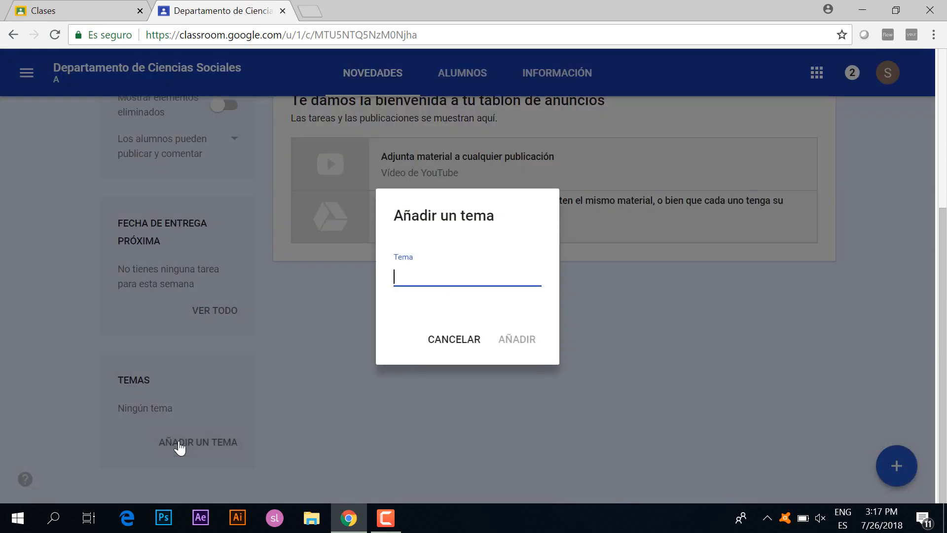
{"action": "type", "text": "Nuestra indepe"}
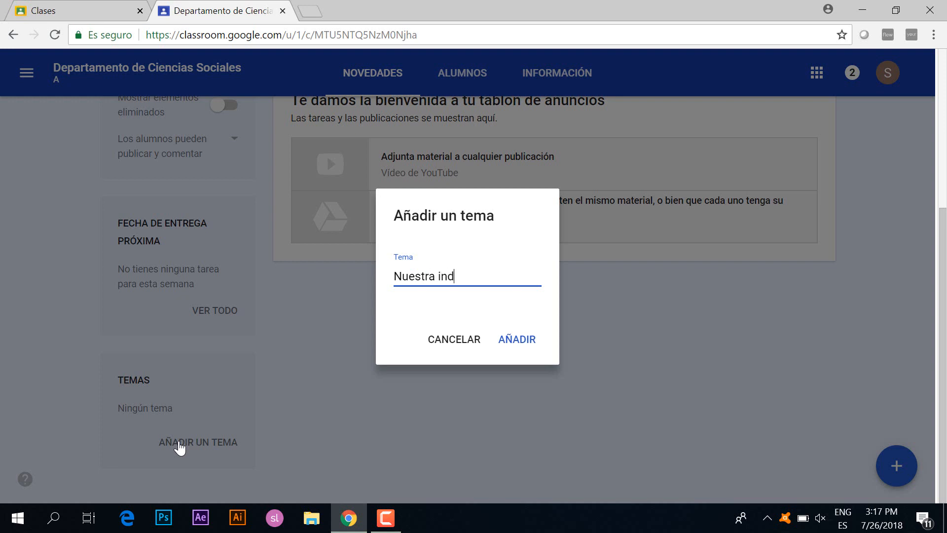
{"action": "type", "text": "ndencia"}
{"action": "left_click", "coordinate": [520, 344]}
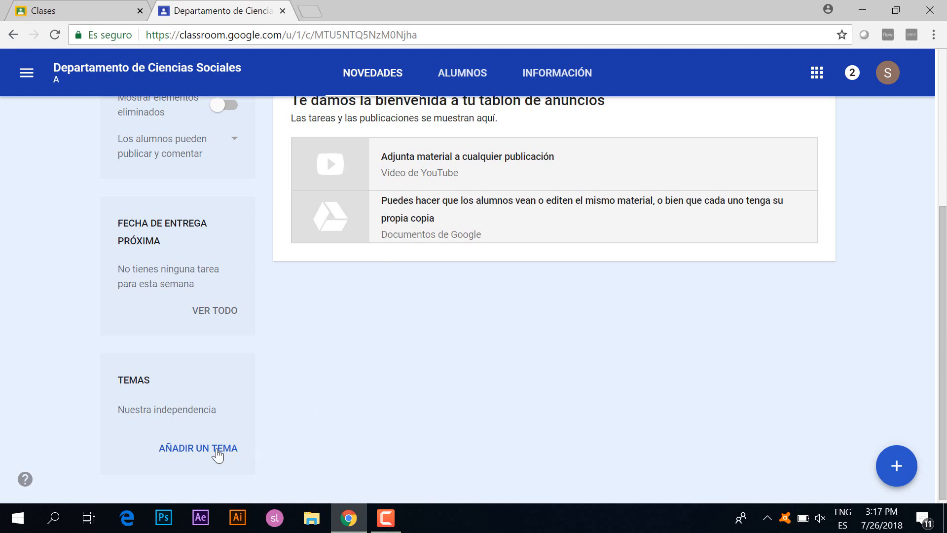
Add another class topic named "Guerra de Malvinas".
{"action": "left_click", "coordinate": [183, 450]}
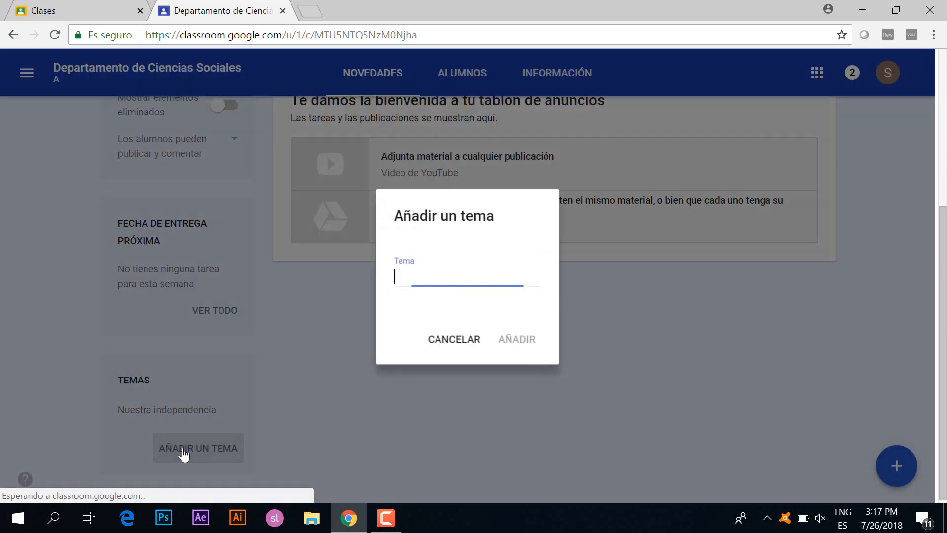
{"action": "type", "text": "Guerr"}
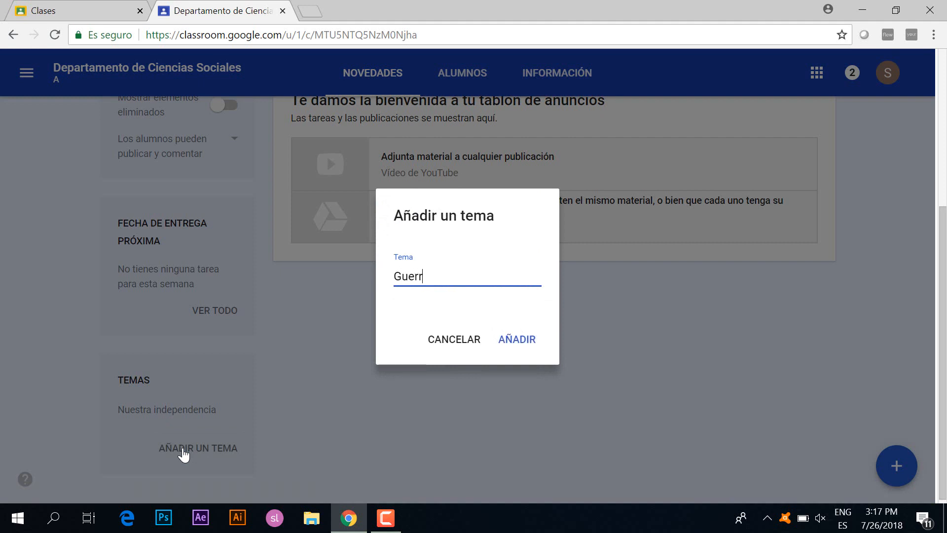
{"action": "type", "text": "a de Malvinas"}
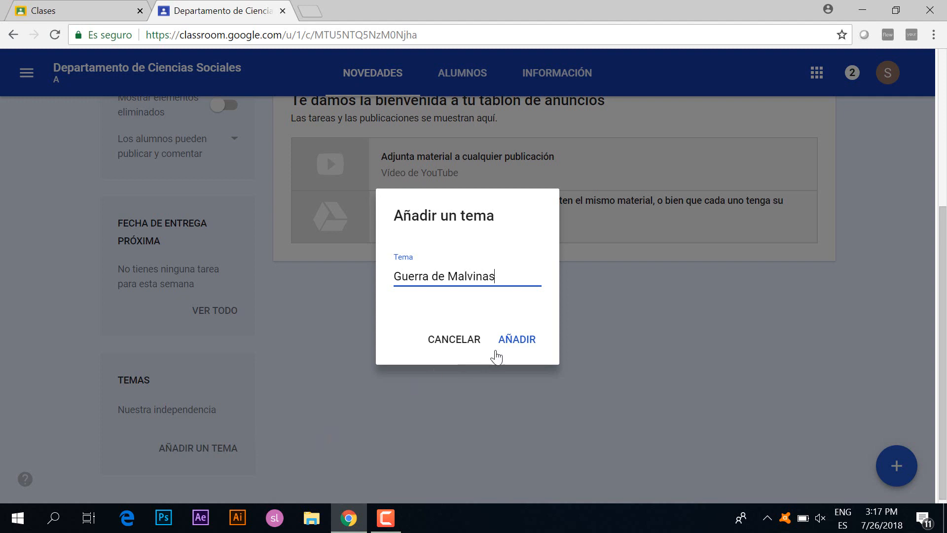
{"action": "left_click", "coordinate": [513, 345]}
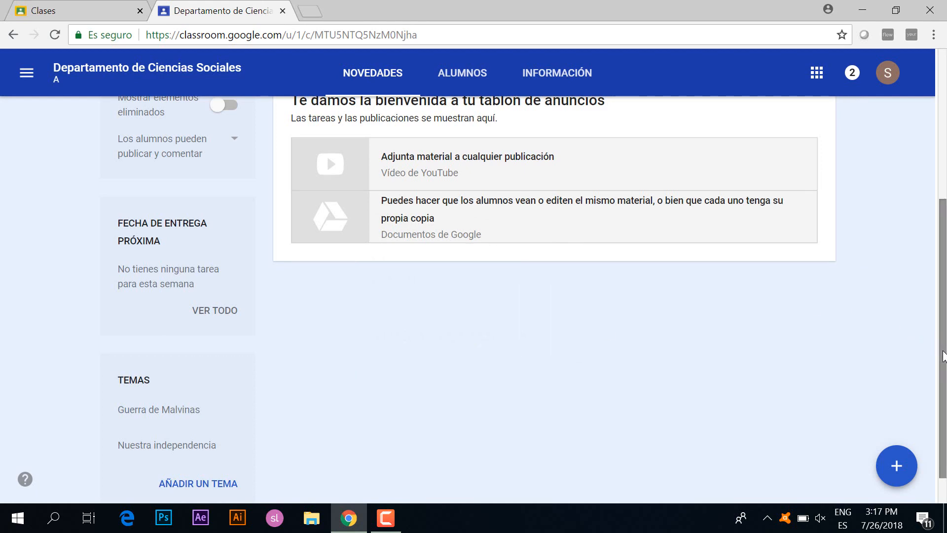
Examine the class's student page and its student invitation form, closing the form without inviting anyone.
{"action": "left_click_drag", "start_coordinate": [942, 345], "coordinate": [924, 199]}
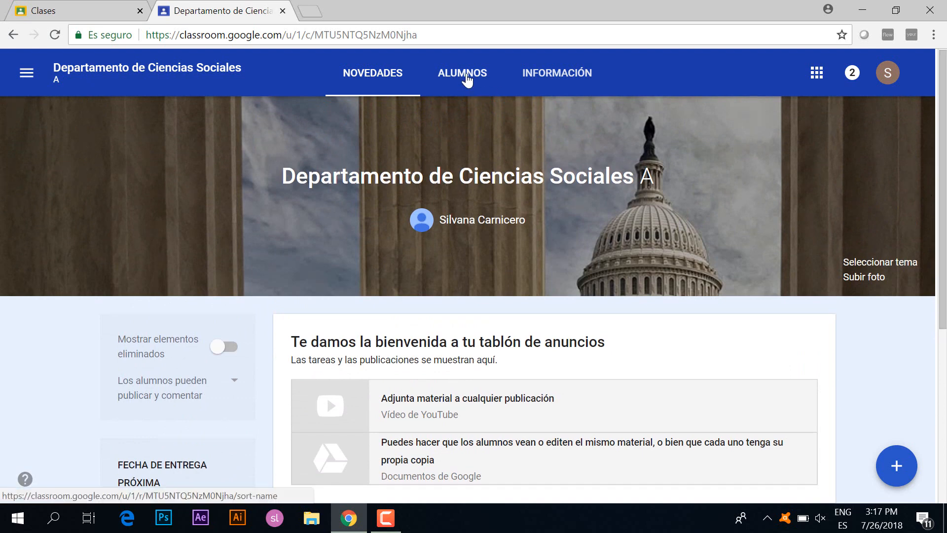
{"action": "left_click", "coordinate": [466, 82]}
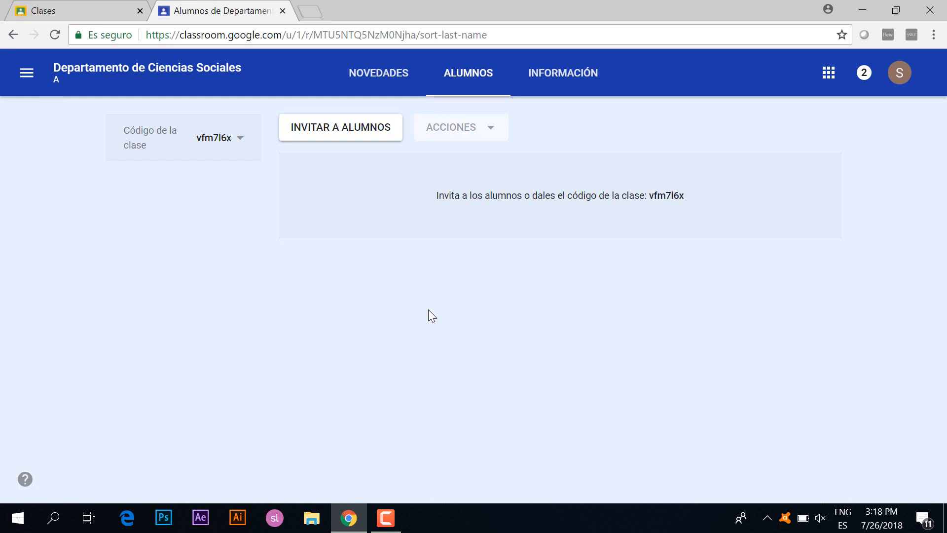
{"action": "left_click", "coordinate": [359, 138]}
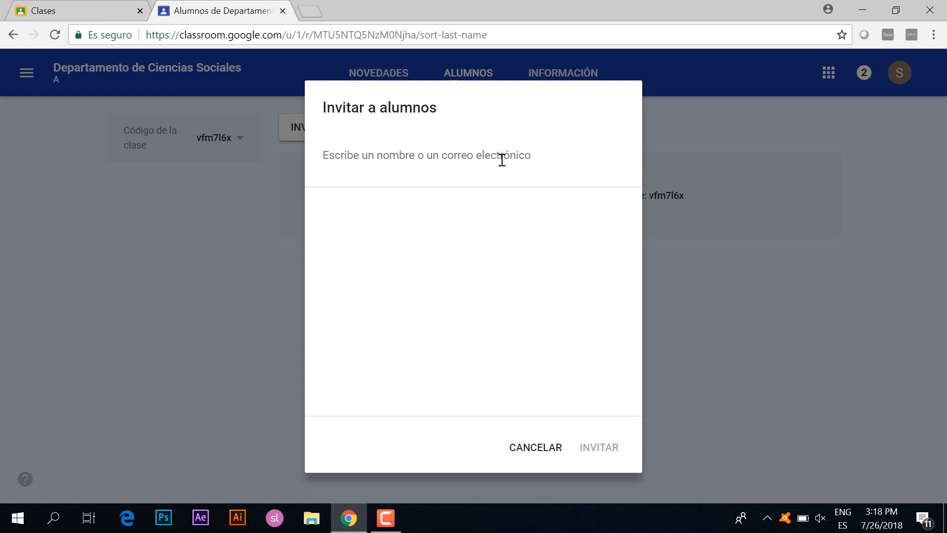
{"action": "left_click", "coordinate": [523, 450]}
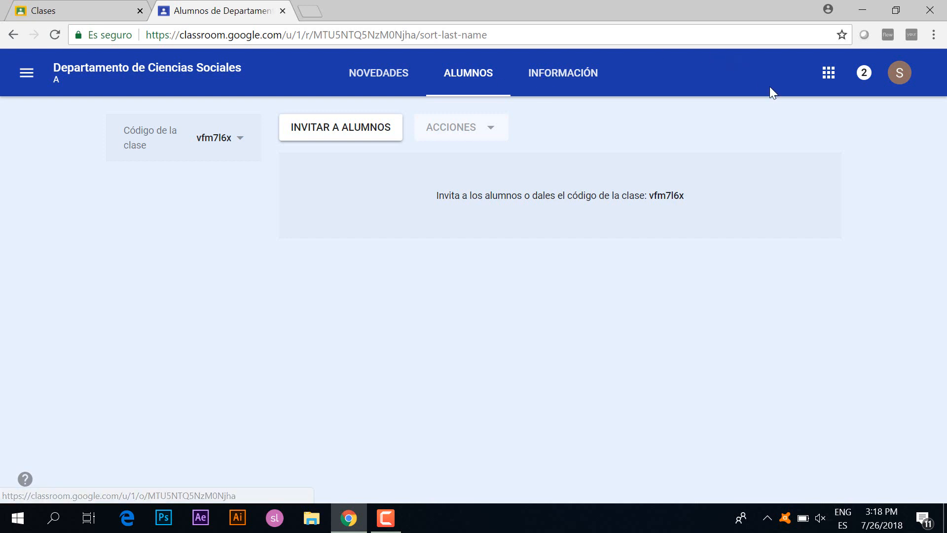
Return to the class stream and view all of the class's pending work for review.
{"action": "left_click", "coordinate": [381, 78]}
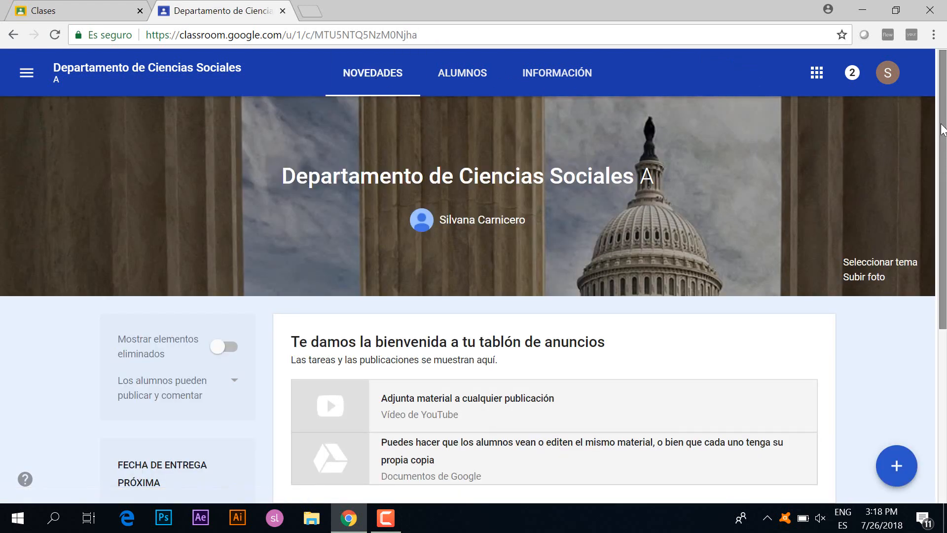
{"action": "left_click_drag", "start_coordinate": [943, 130], "coordinate": [946, 231]}
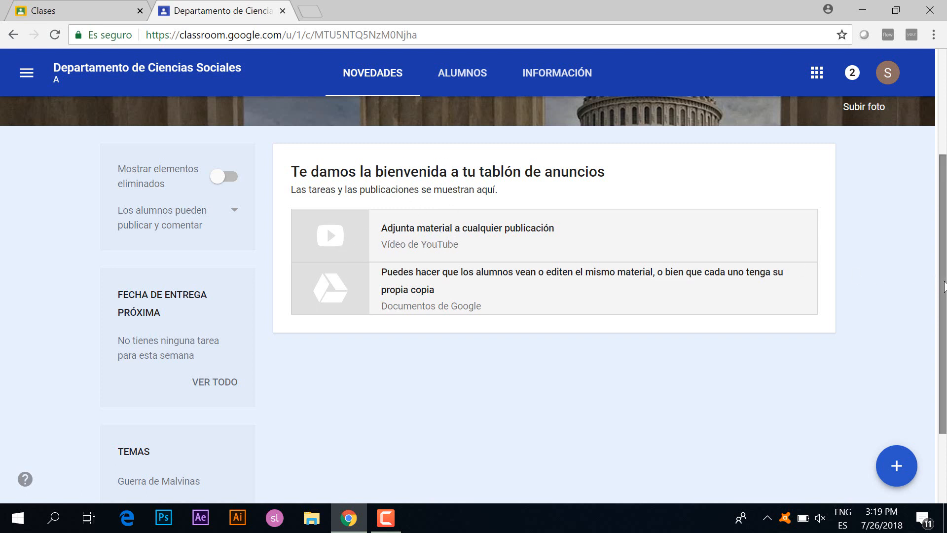
{"action": "left_click_drag", "start_coordinate": [944, 283], "coordinate": [945, 316]}
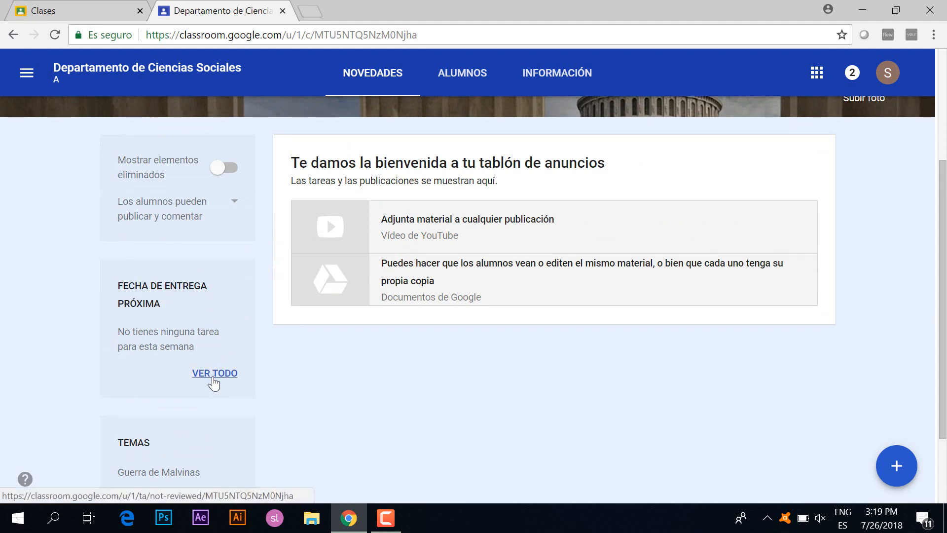
{"action": "left_click", "coordinate": [213, 378]}
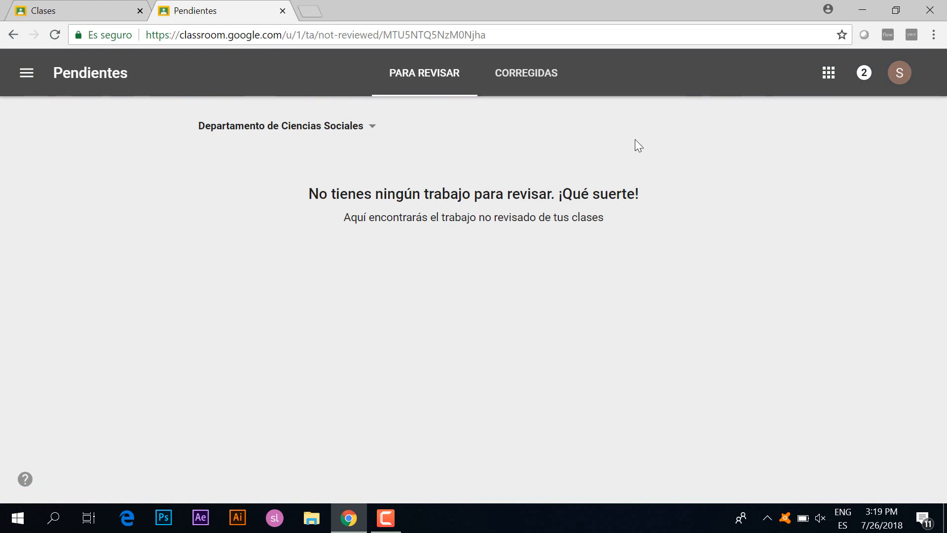
Return to the class stream and look over its welcome post, upcoming due dates and topics.
{"action": "left_click", "coordinate": [829, 74]}
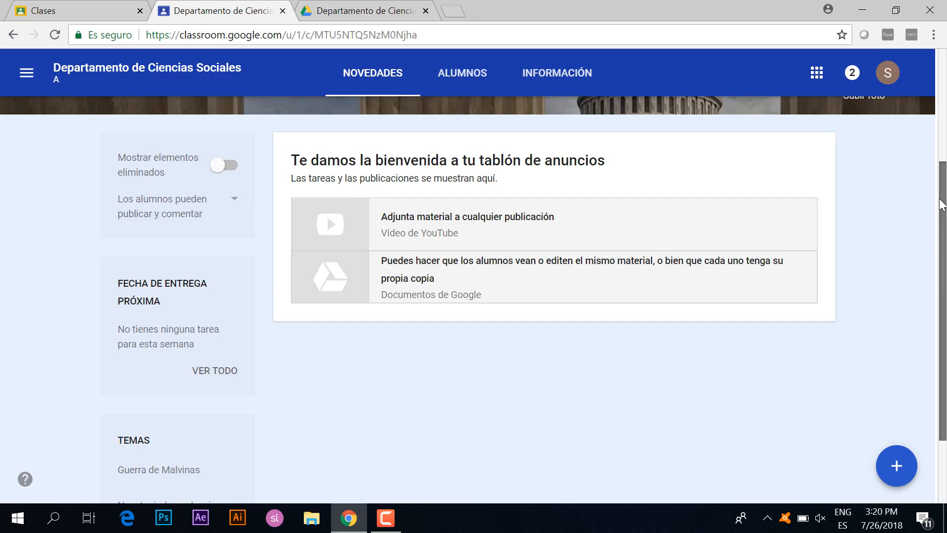
{"action": "scroll", "coordinate": [493, 296], "scroll_direction": "down", "scroll_amount": 1}
{"action": "scroll", "coordinate": [493, 296], "scroll_direction": "down", "scroll_amount": 1}
{"action": "scroll", "coordinate": [493, 296], "scroll_direction": "up", "scroll_amount": 1}
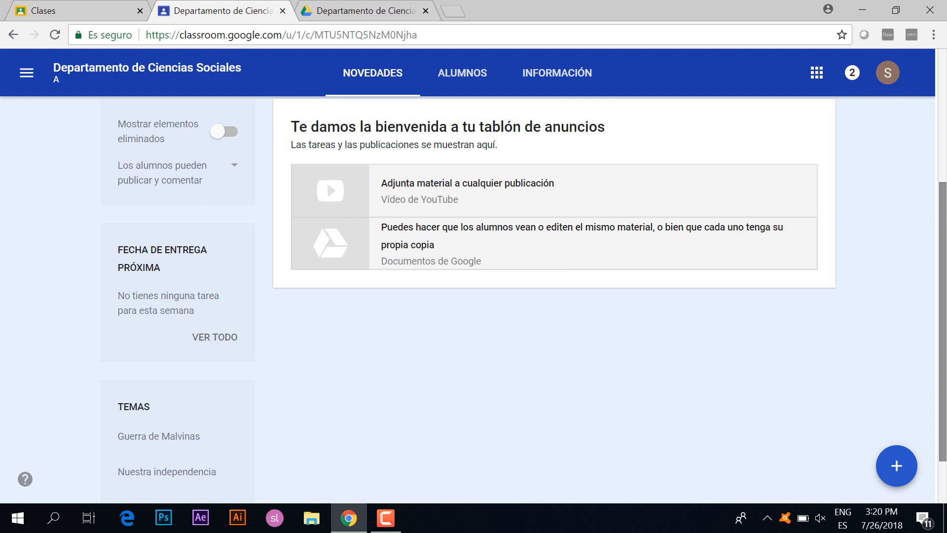
Start a new assignment for all students titled "Explica las causas que llevaron a nuestra independencia".
{"action": "mouse_move", "coordinate": [883, 481]}
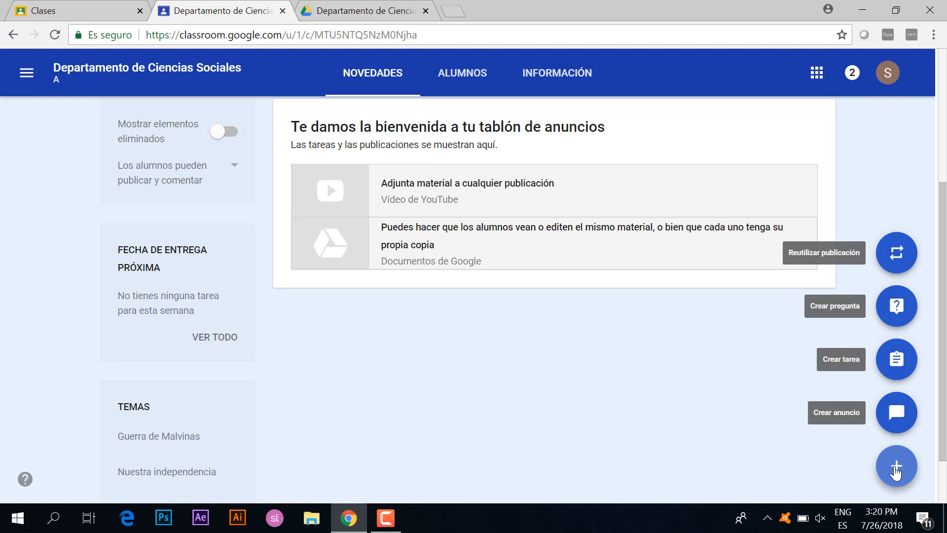
{"action": "left_click", "coordinate": [897, 364]}
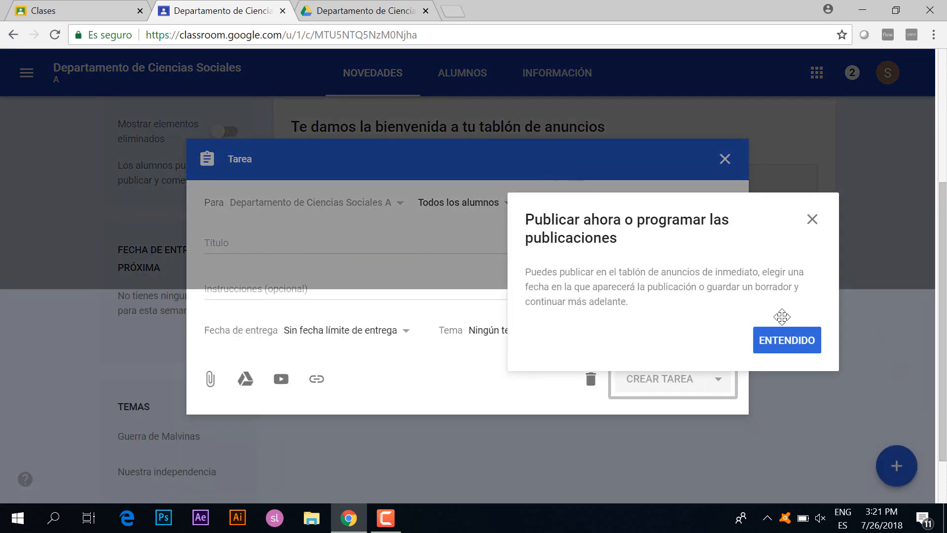
{"action": "left_click", "coordinate": [777, 341]}
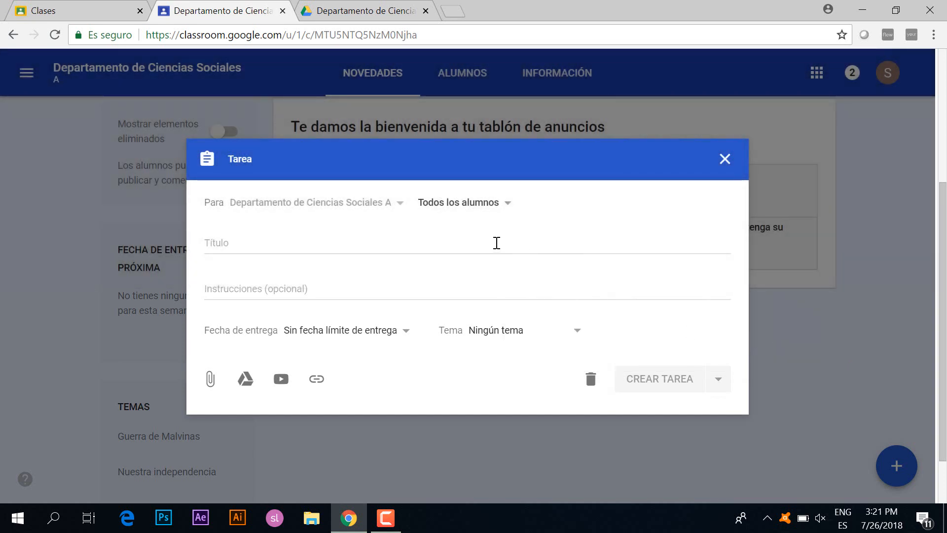
{"action": "left_click", "coordinate": [415, 236]}
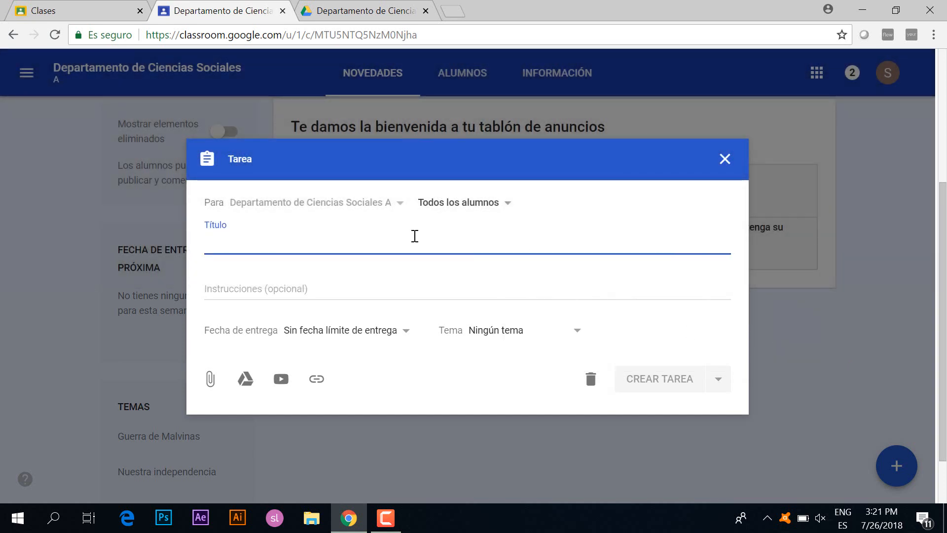
{"action": "type", "text": "x"}
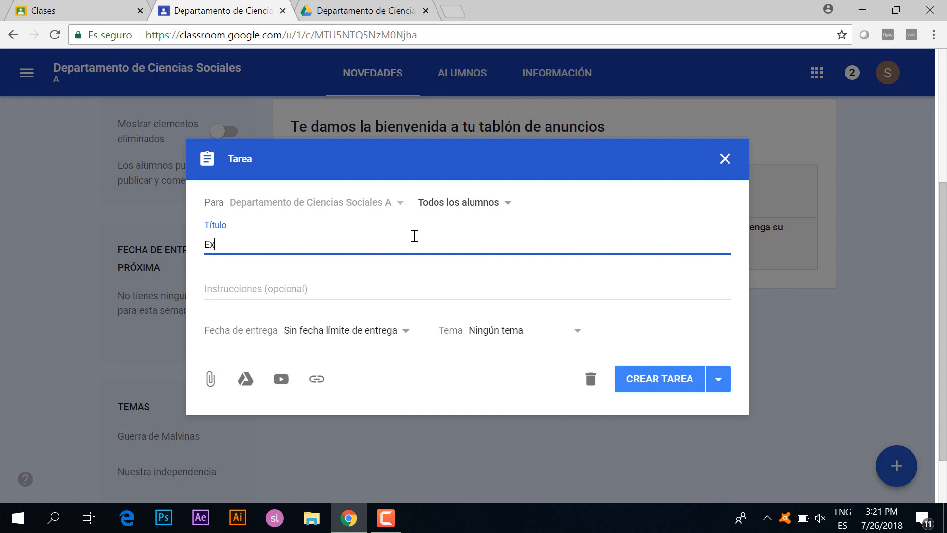
{"action": "type", "text": "plica las cau"}
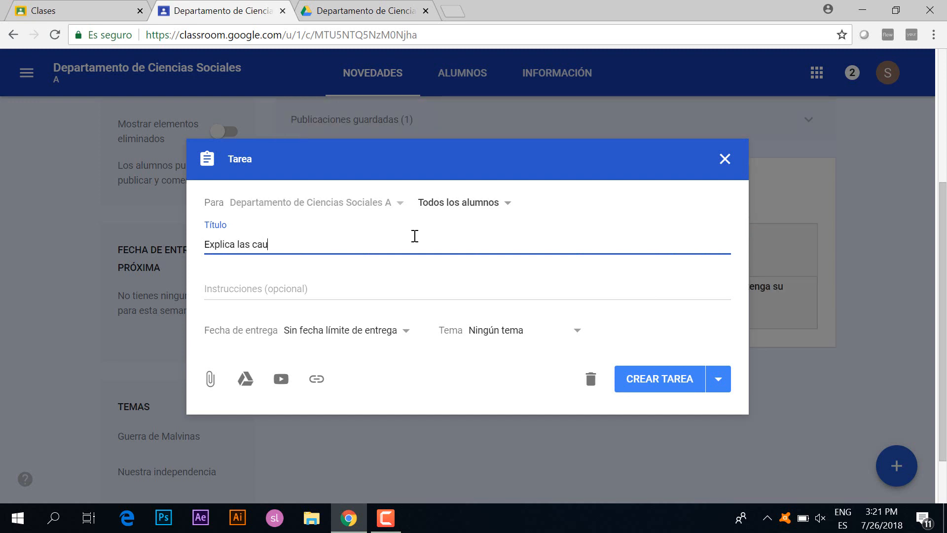
{"action": "type", "text": "sas de"}
{"action": "key", "text": "BackSpace"}
{"action": "key", "text": "BackSpace"}
{"action": "key", "text": "BackSpace"}
{"action": "type", "text": "que llevaron a"}
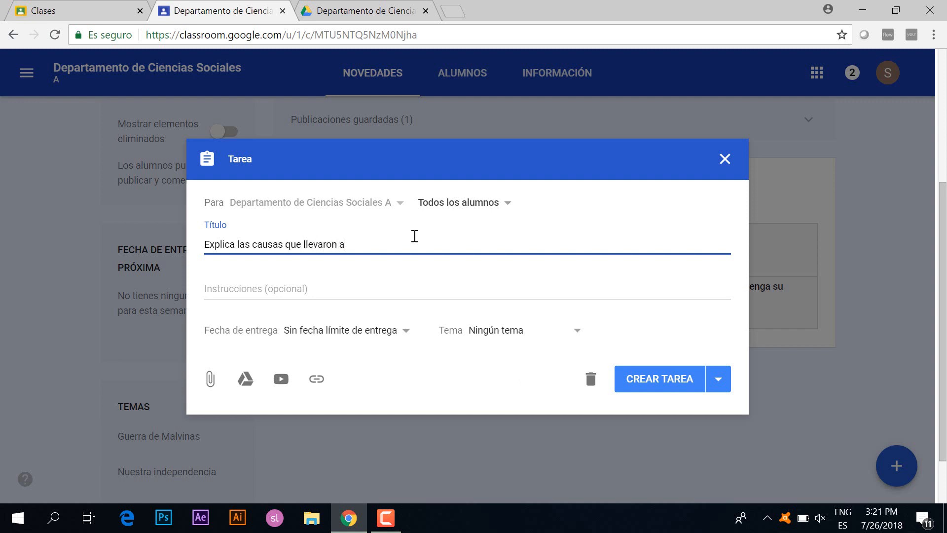
{"action": "type", "text": " nuestra independe"}
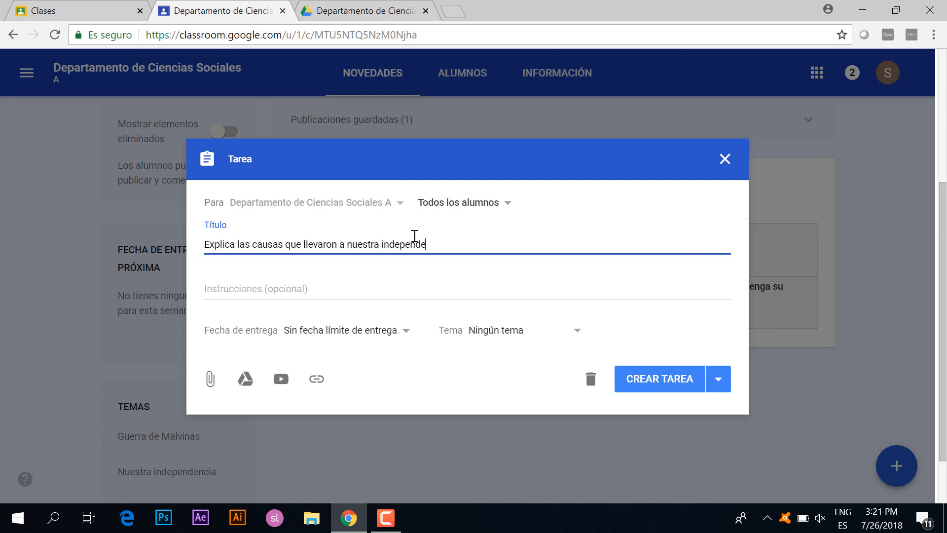
{"action": "type", "text": "ncia"}
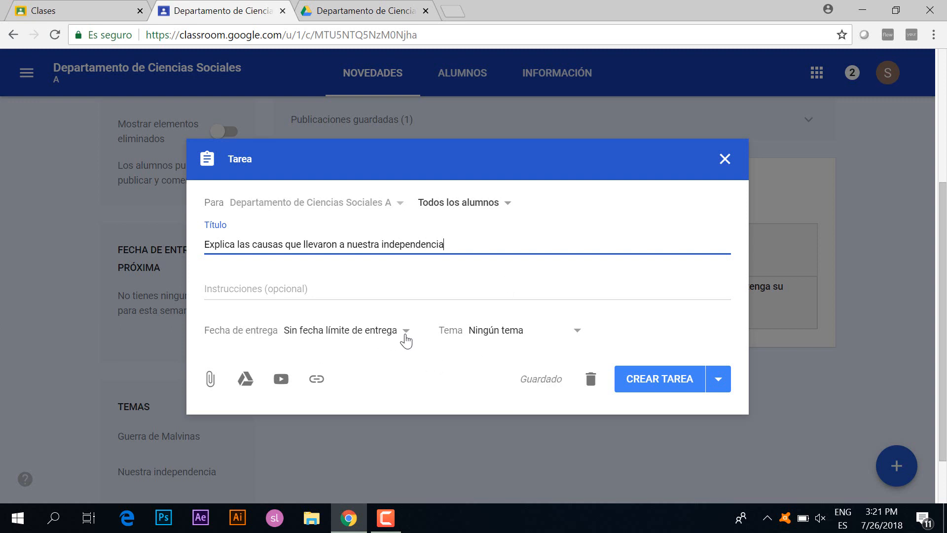
Set the assignment's due date to 23 August 2018, without a time.
{"action": "left_click", "coordinate": [405, 340]}
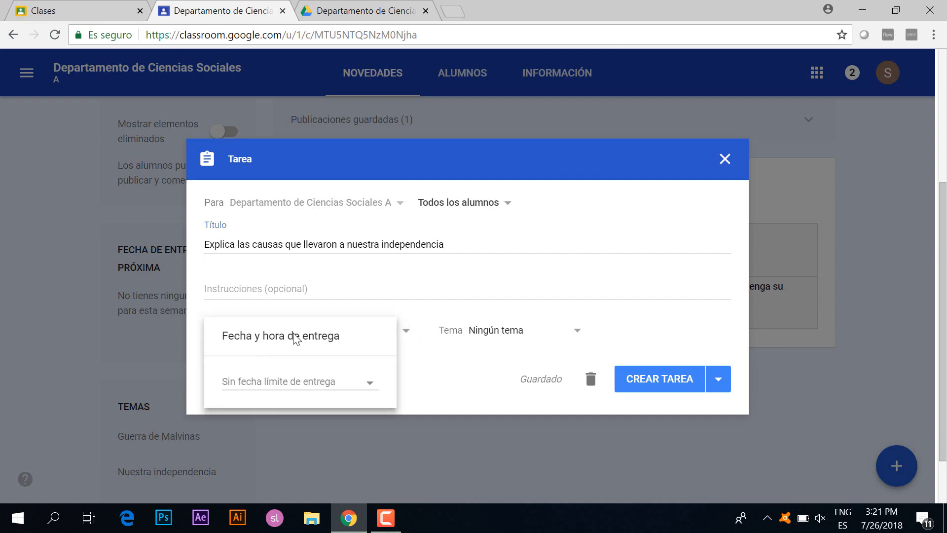
{"action": "left_click", "coordinate": [372, 387]}
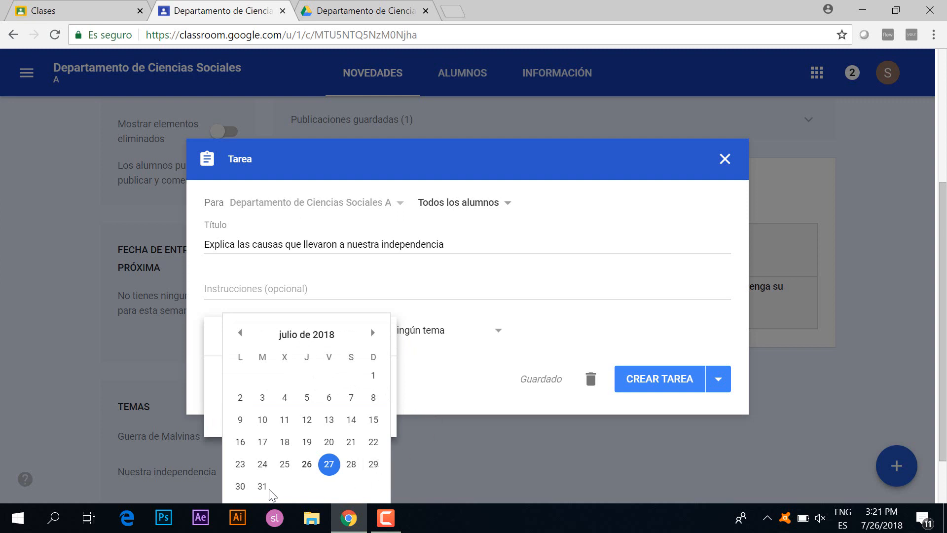
{"action": "left_click", "coordinate": [373, 334]}
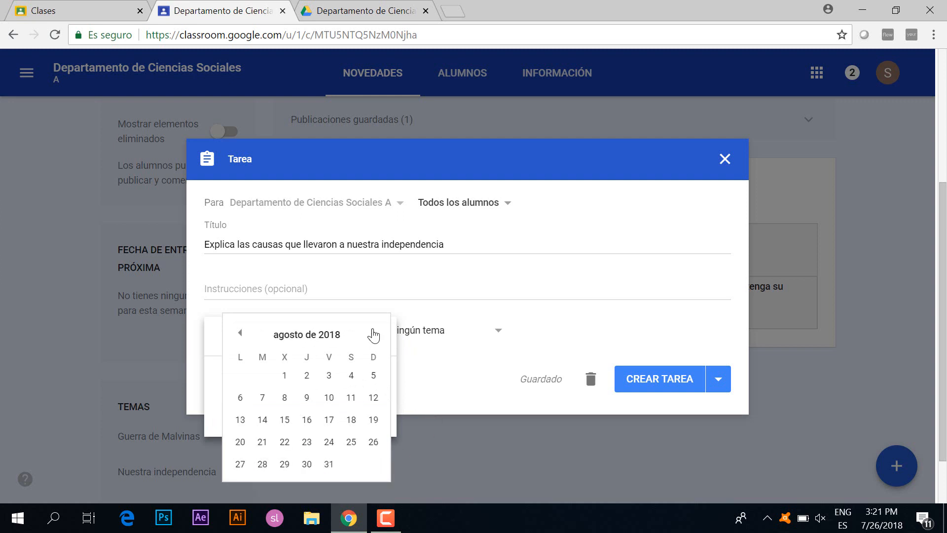
{"action": "left_click", "coordinate": [307, 442]}
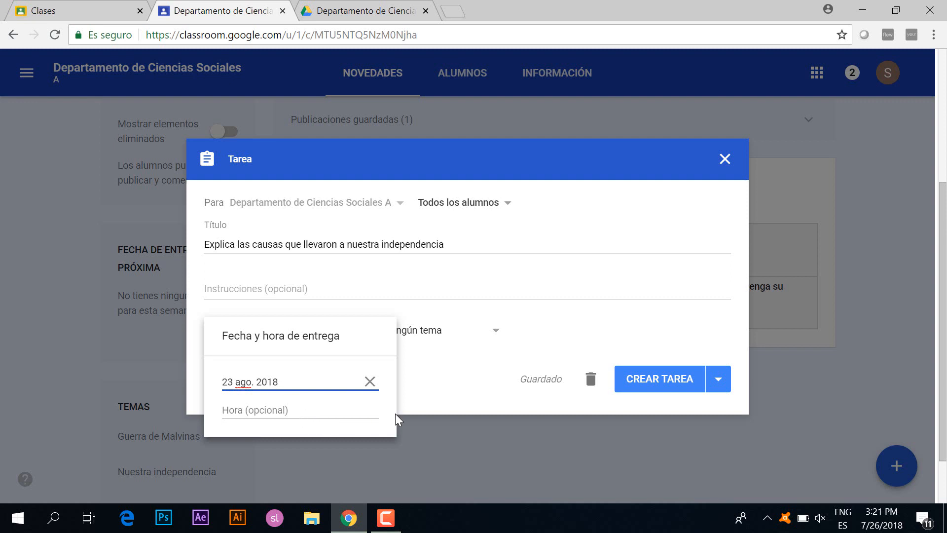
{"action": "left_click", "coordinate": [423, 406]}
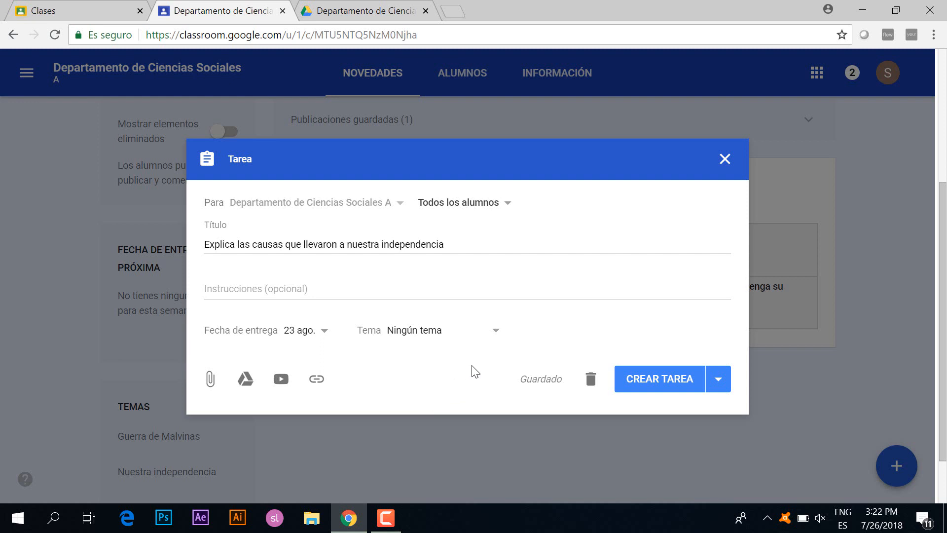
File the assignment under the topic "Nuestra independencia" and publish it to the class.
{"action": "left_click", "coordinate": [497, 336]}
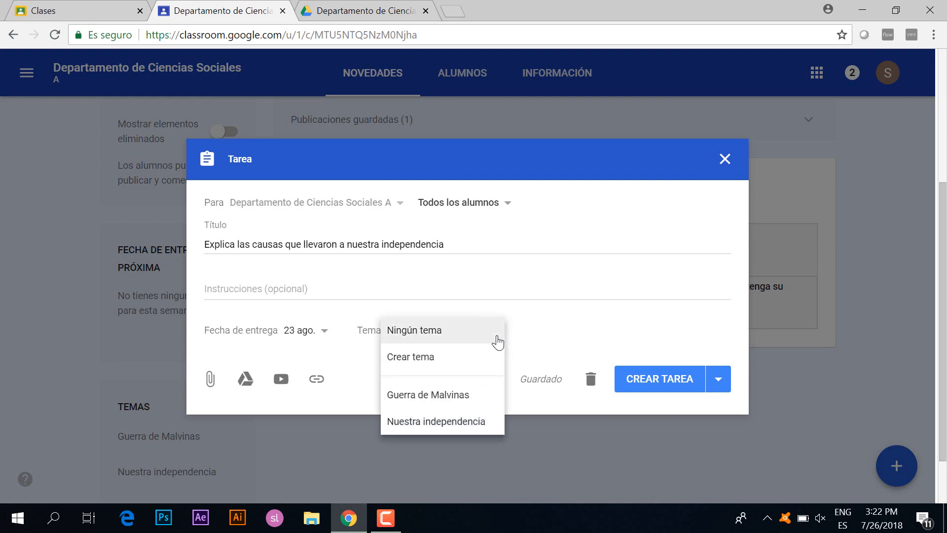
{"action": "left_click", "coordinate": [445, 423]}
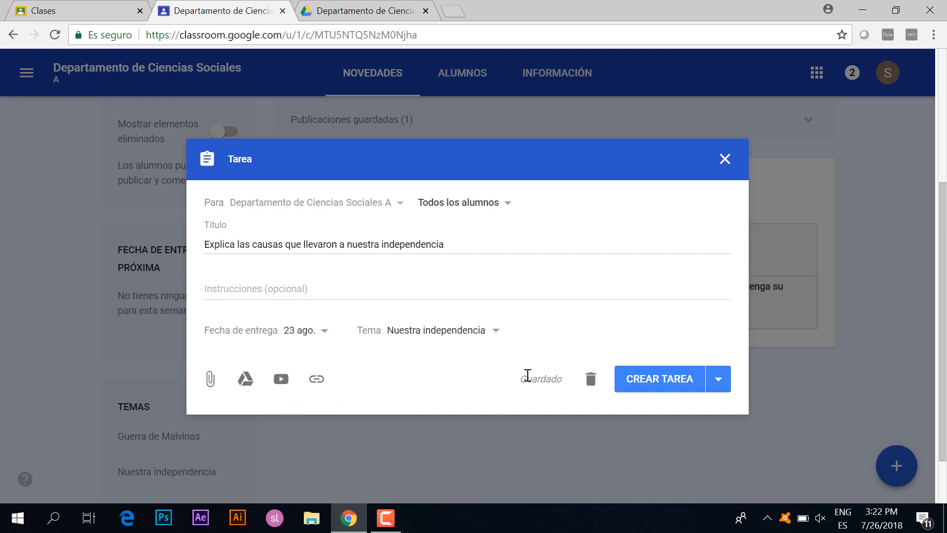
{"action": "left_click", "coordinate": [652, 390]}
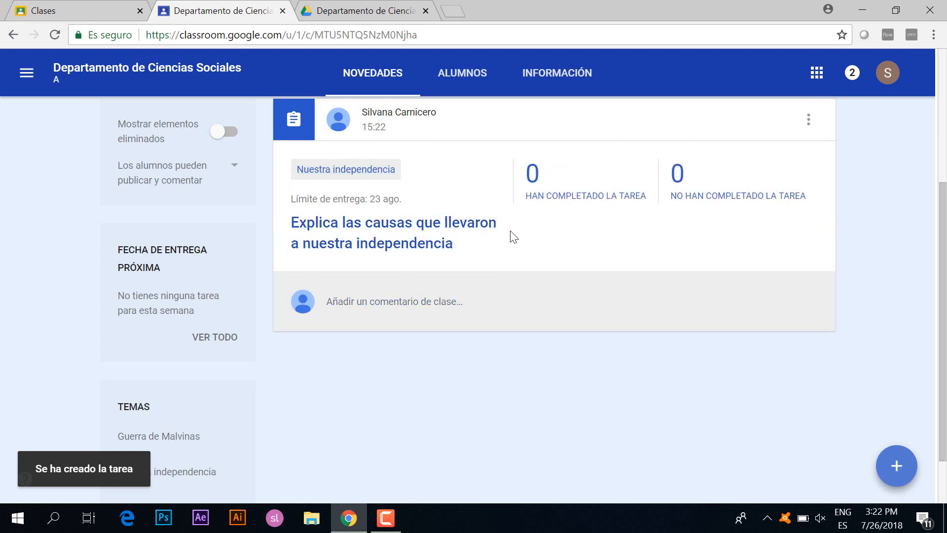
Examine the new assignment's student work page, including its points and student sorting options, and return to the class stream.
{"action": "left_click", "coordinate": [401, 232]}
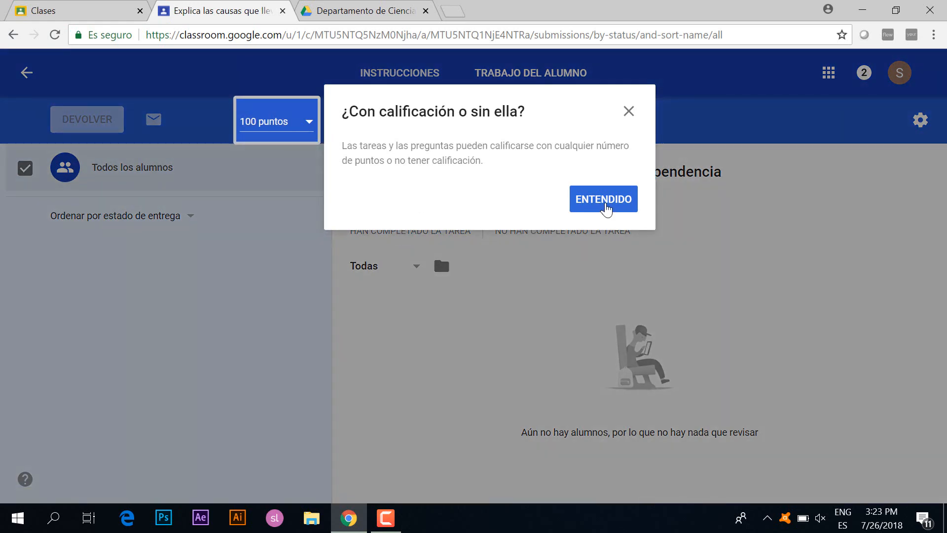
{"action": "left_click", "coordinate": [604, 206]}
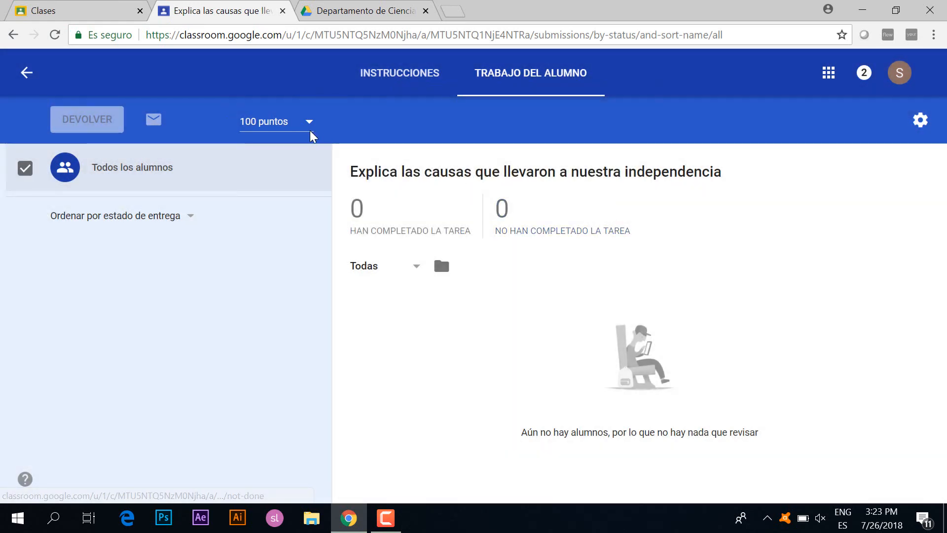
{"action": "left_click", "coordinate": [308, 120]}
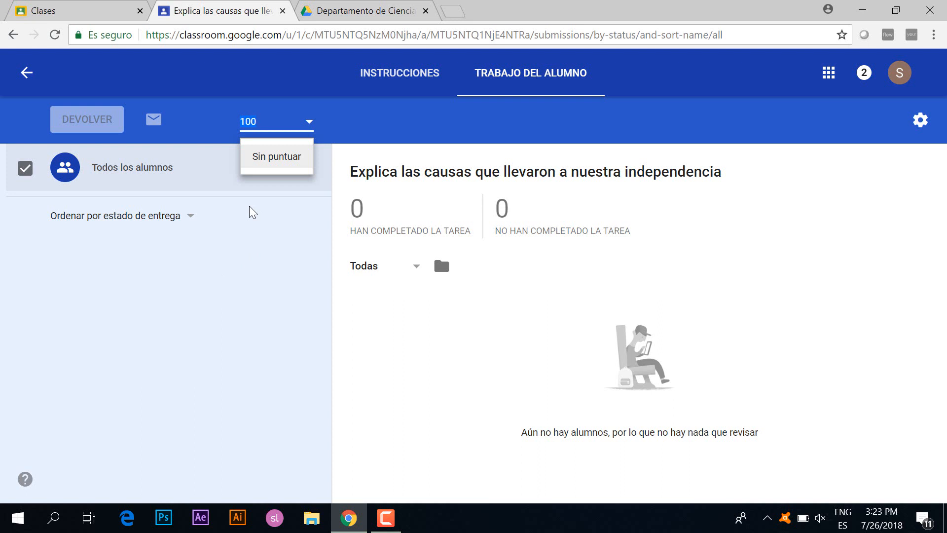
{"action": "left_click", "coordinate": [191, 217]}
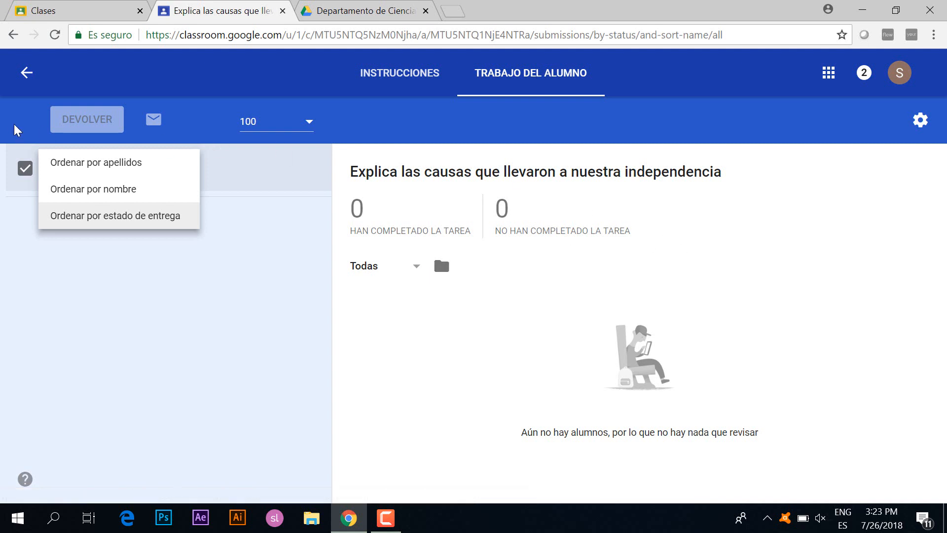
{"action": "left_click", "coordinate": [26, 77]}
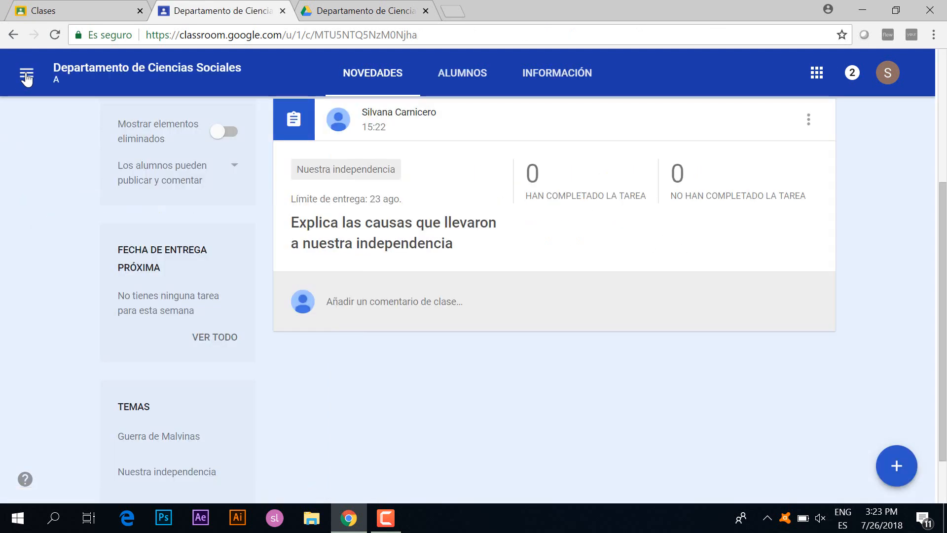
Start a new class question reading "¿Qué personalidad de nuestra historia asocias directamente a nuestra independencia?".
{"action": "mouse_move", "coordinate": [895, 465]}
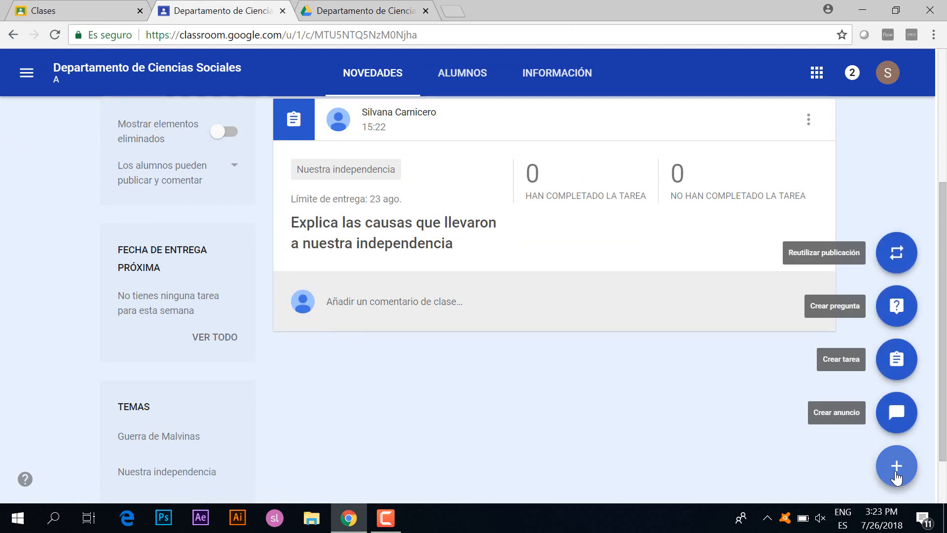
{"action": "left_click", "coordinate": [897, 308]}
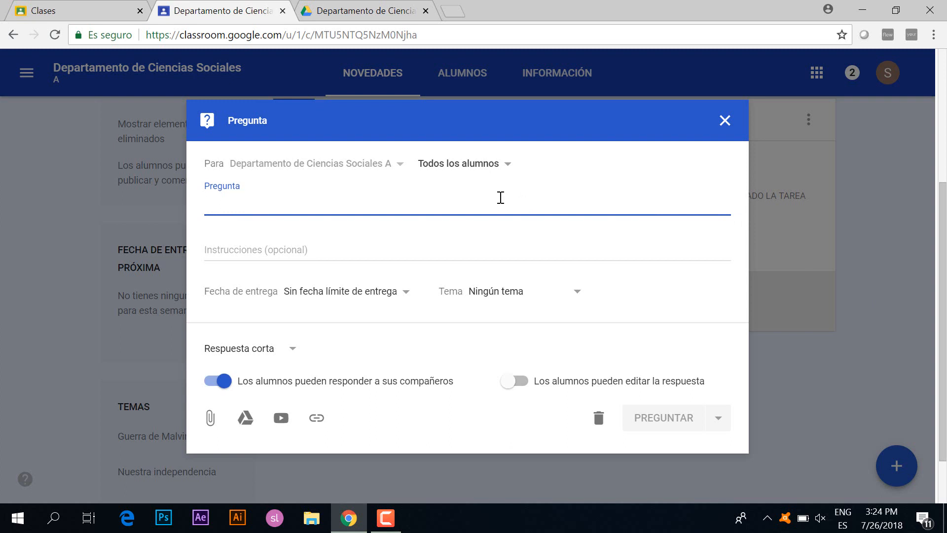
{"action": "type", "text": "¿Q"}
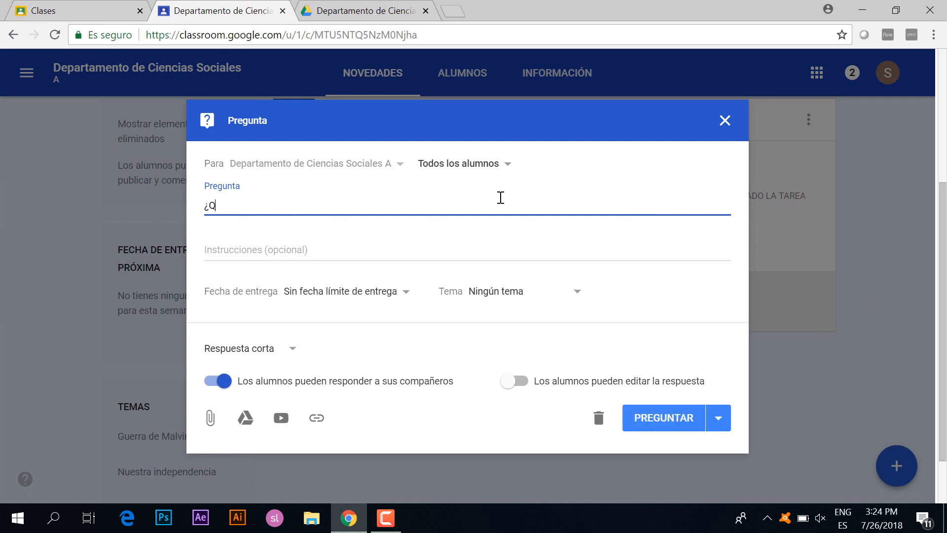
{"action": "type", "text": "ué personalidad de "}
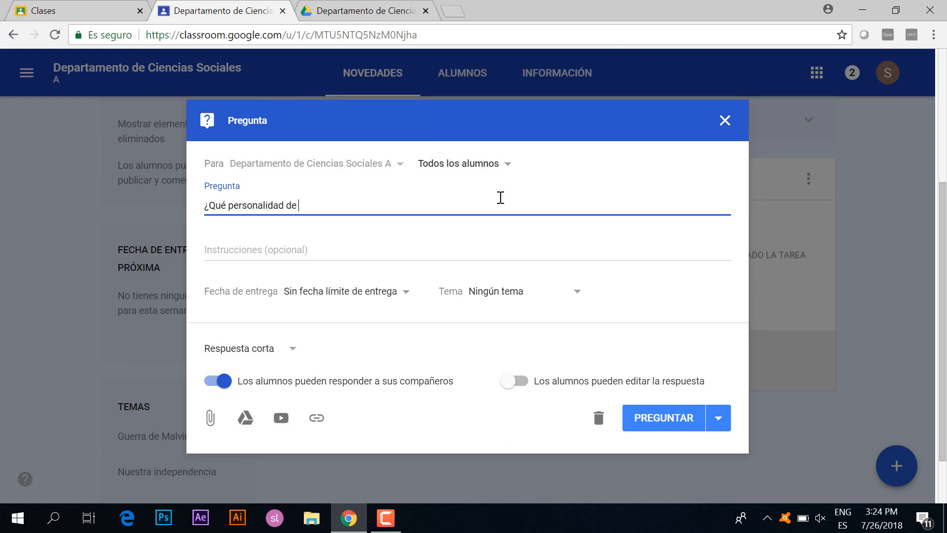
{"action": "type", "text": "nuestra historia asocias di"}
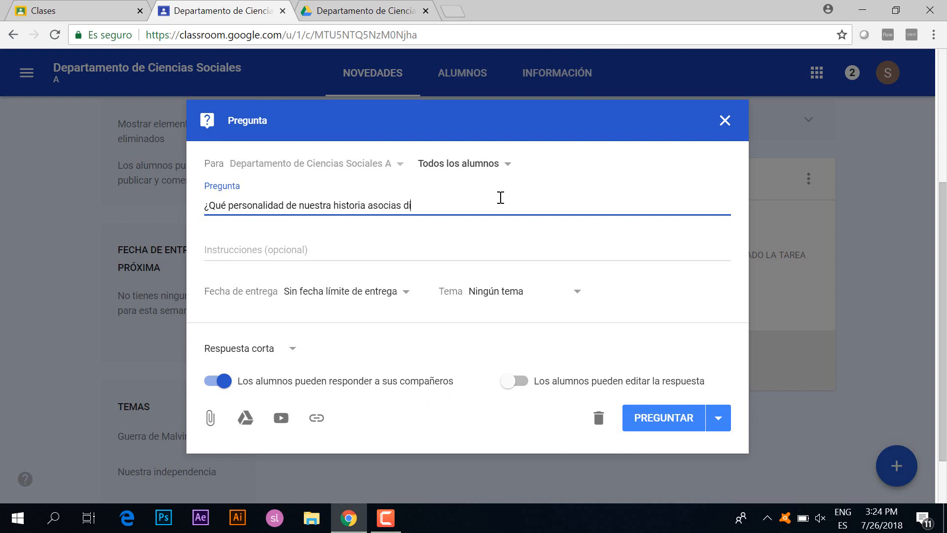
{"action": "type", "text": "rectamente a nuestra independ"}
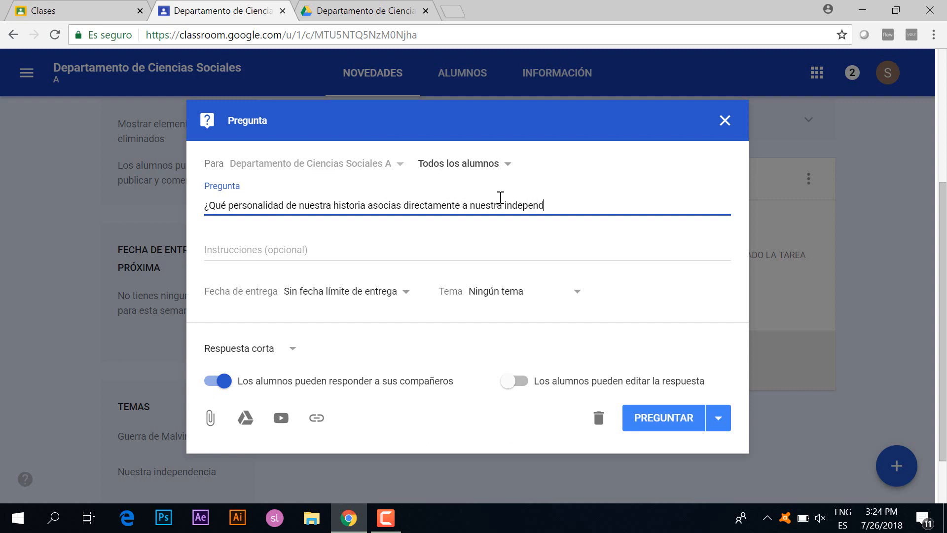
{"action": "type", "text": "encia?"}
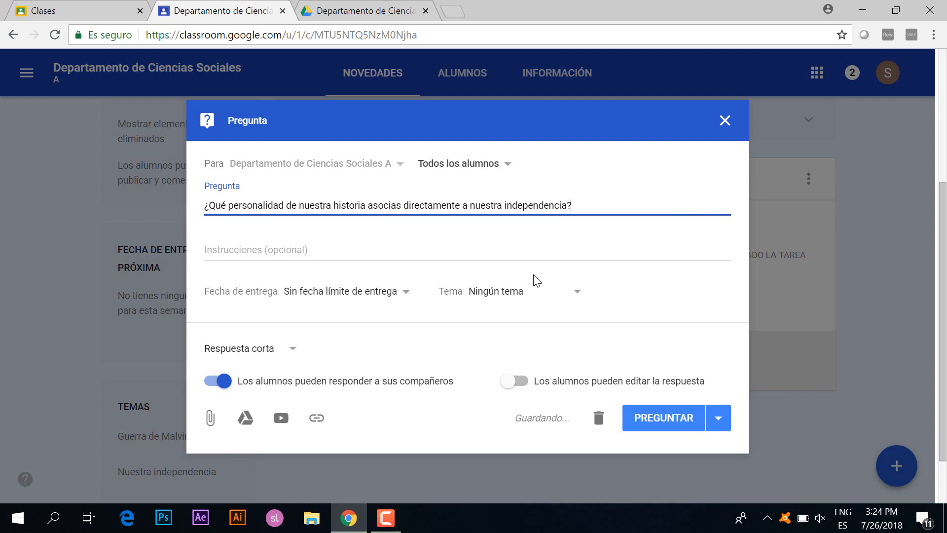
File the question under the topic "Nuestra independencia" and set its due date to 10 August 2018, without a time.
{"action": "left_click", "coordinate": [579, 299]}
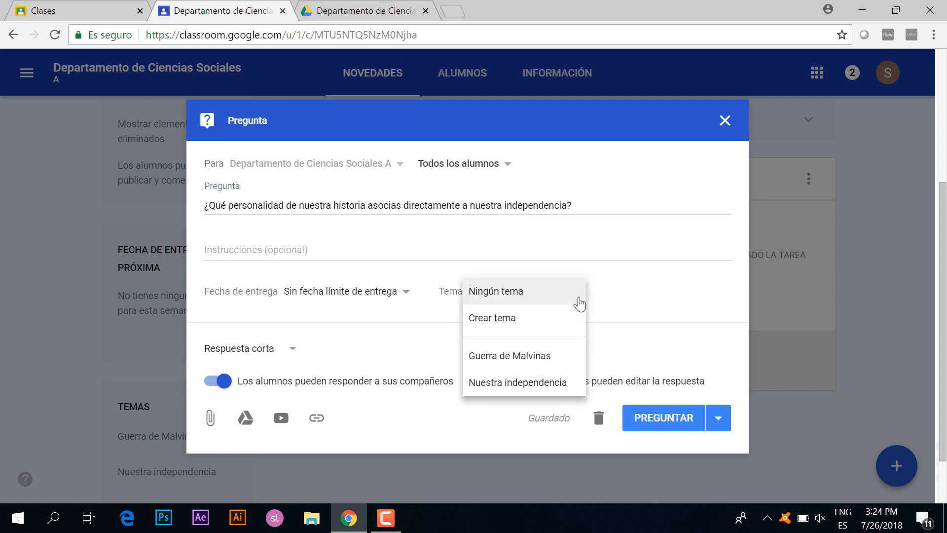
{"action": "left_click", "coordinate": [510, 385]}
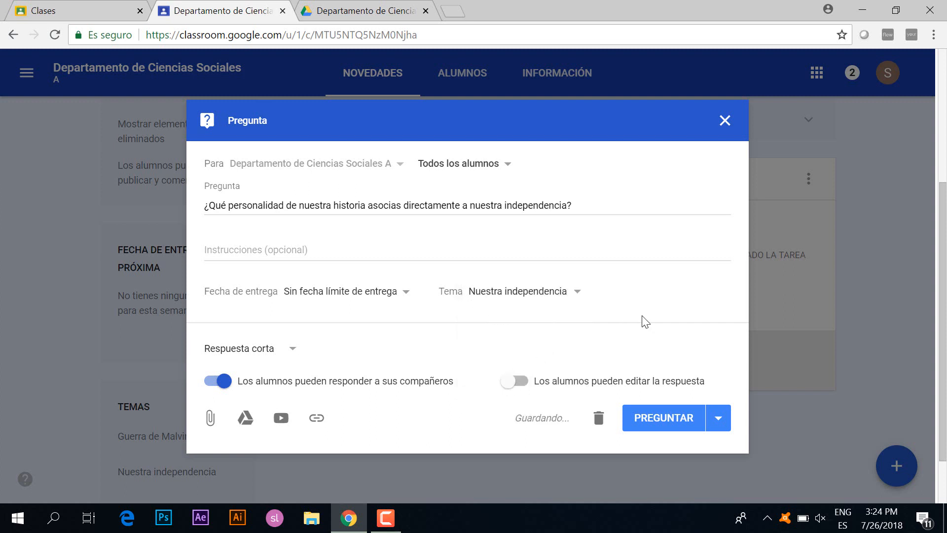
{"action": "left_click", "coordinate": [406, 298]}
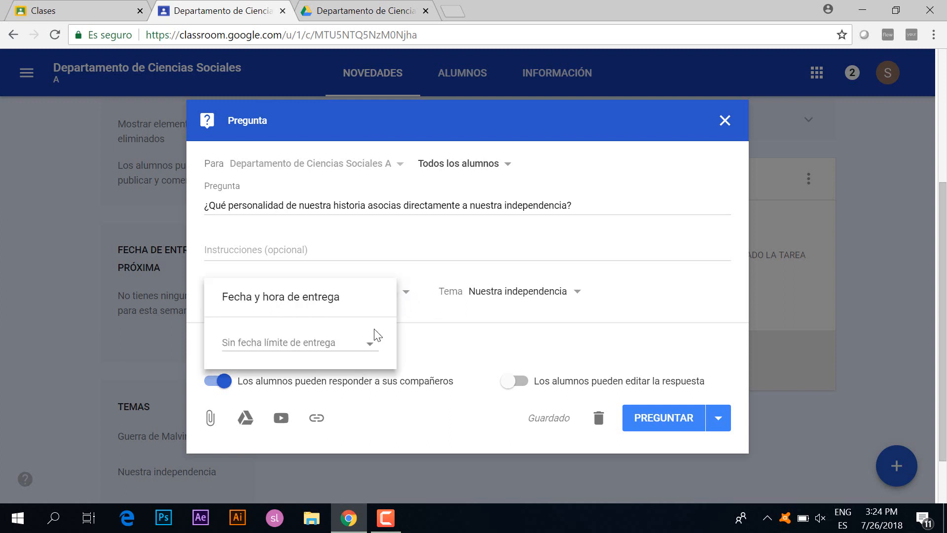
{"action": "left_click", "coordinate": [368, 348]}
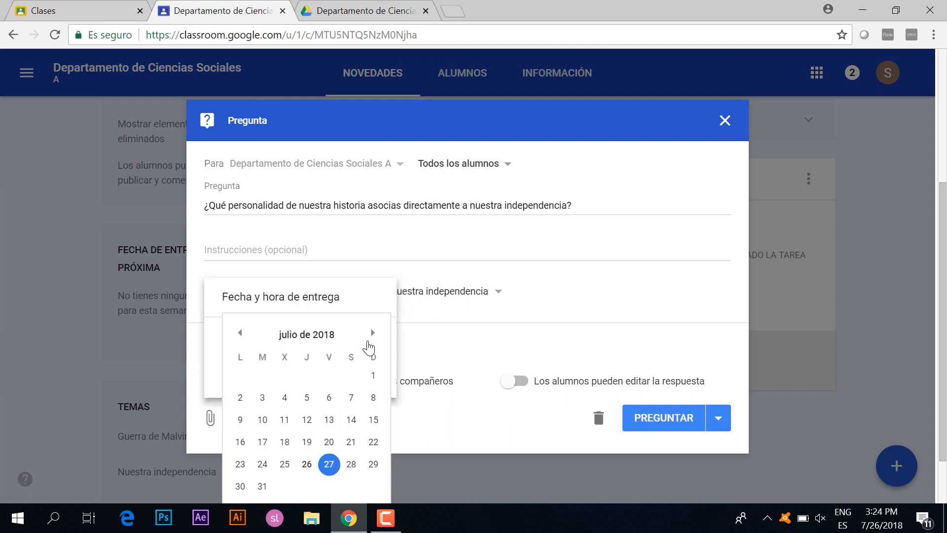
{"action": "left_click", "coordinate": [372, 334]}
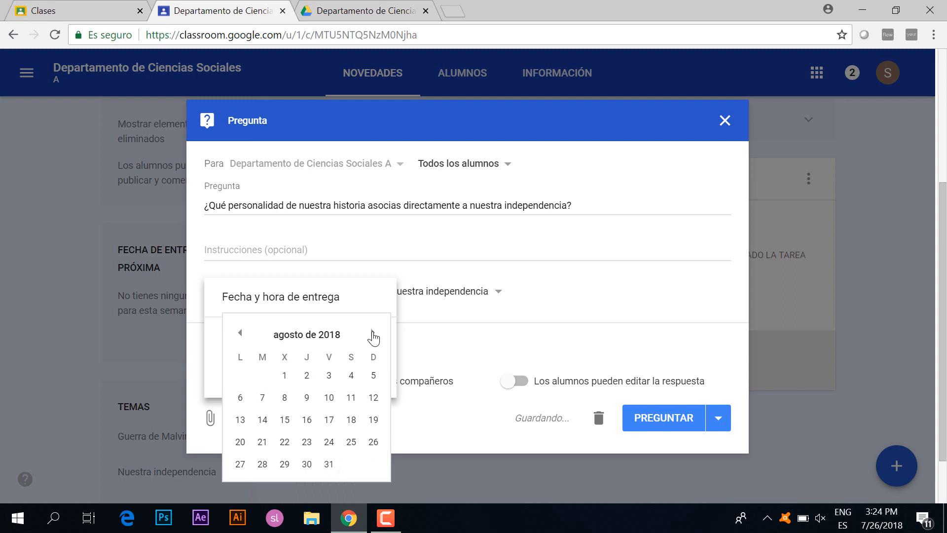
{"action": "left_click", "coordinate": [329, 398]}
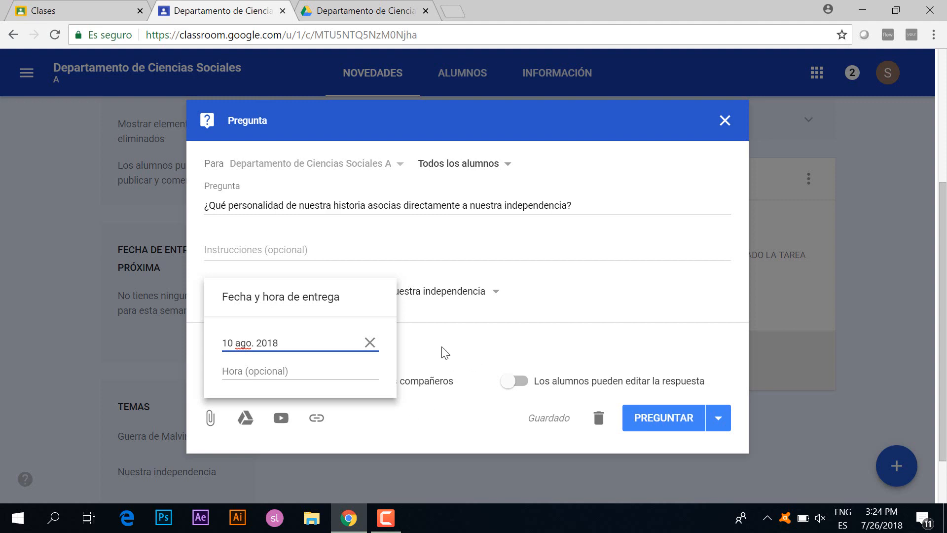
{"action": "left_click", "coordinate": [433, 362]}
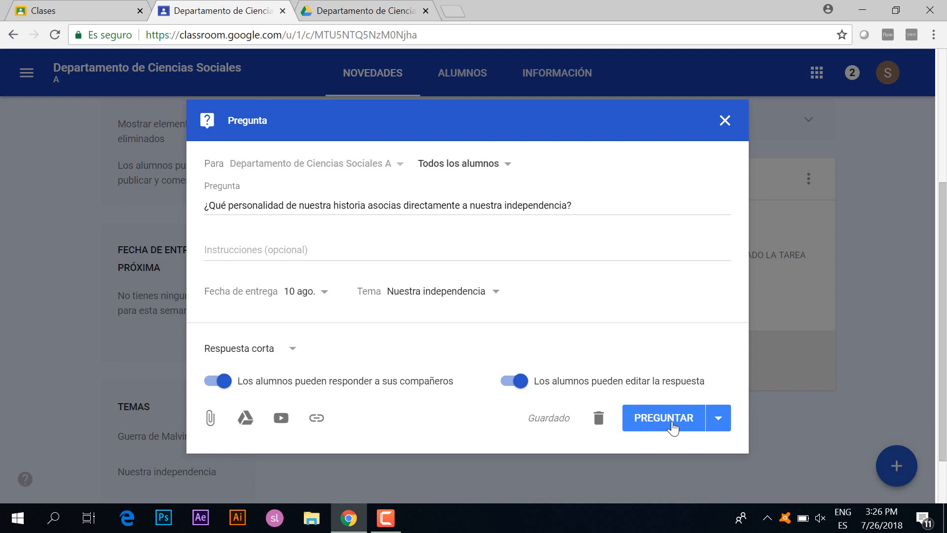
Allow students to edit their answer and publish the short-answer question to the class.
{"action": "left_click", "coordinate": [672, 422]}
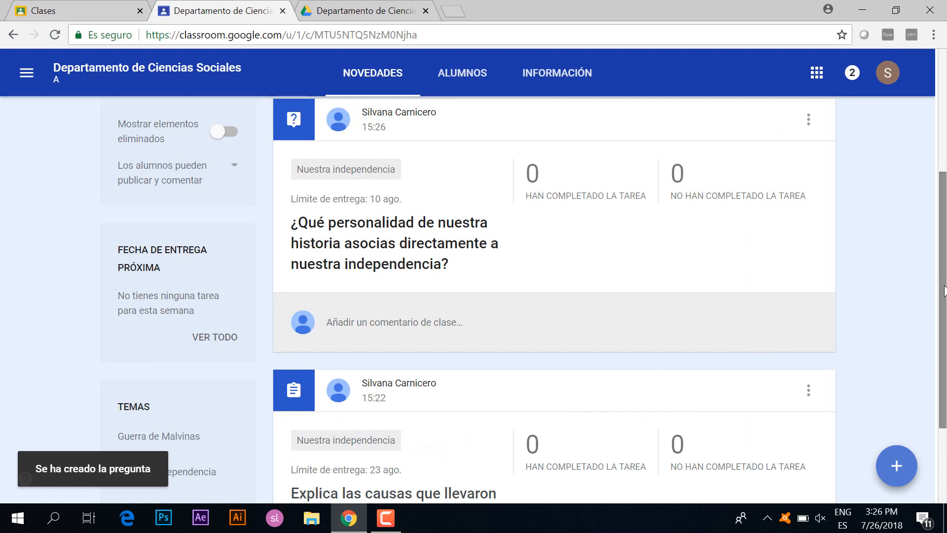
{"action": "left_click_drag", "start_coordinate": [944, 291], "coordinate": [943, 366]}
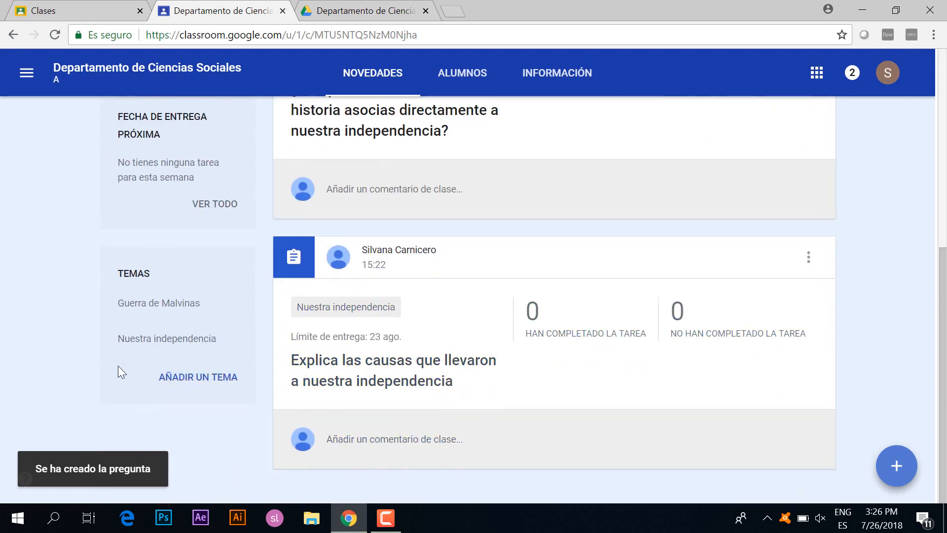
{"action": "left_click", "coordinate": [6, 42]}
{"action": "left_click", "coordinate": [6, 42]}
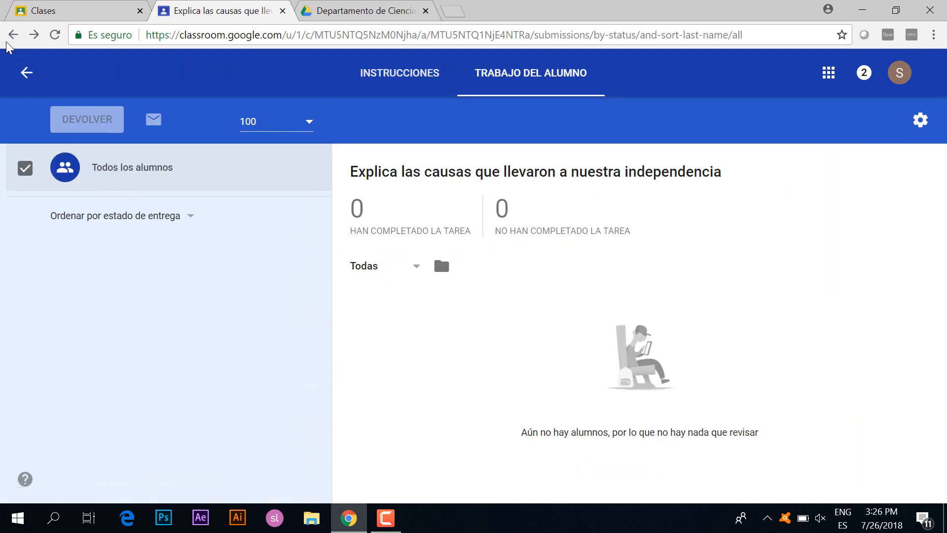
{"action": "left_click", "coordinate": [27, 74]}
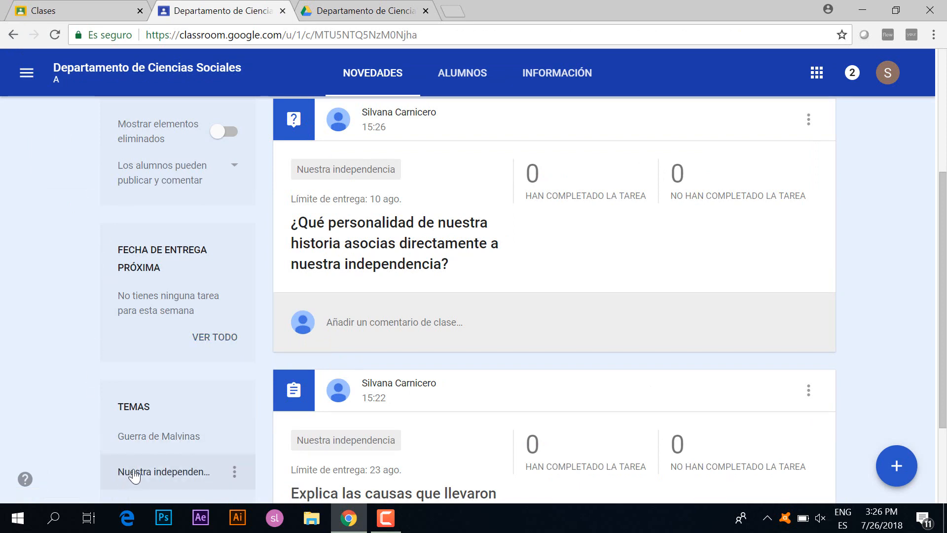
Open the topic "Nuestra independencia" and examine the question and assignment filed under it.
{"action": "left_click", "coordinate": [134, 473]}
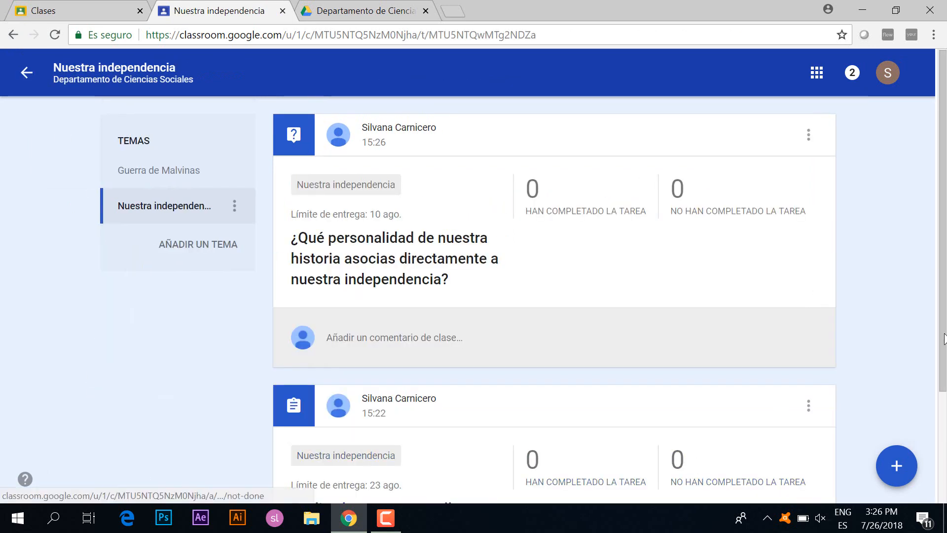
{"action": "scroll", "coordinate": [944, 338], "scroll_direction": "down", "scroll_amount": 1}
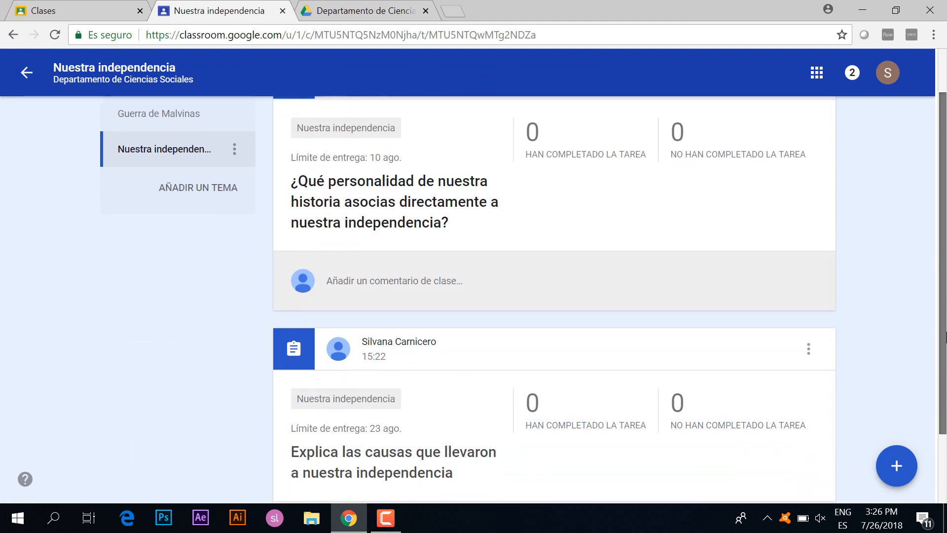
{"action": "scroll", "coordinate": [944, 338], "scroll_direction": "down", "scroll_amount": 1}
{"action": "scroll", "coordinate": [943, 306], "scroll_direction": "up", "scroll_amount": 2}
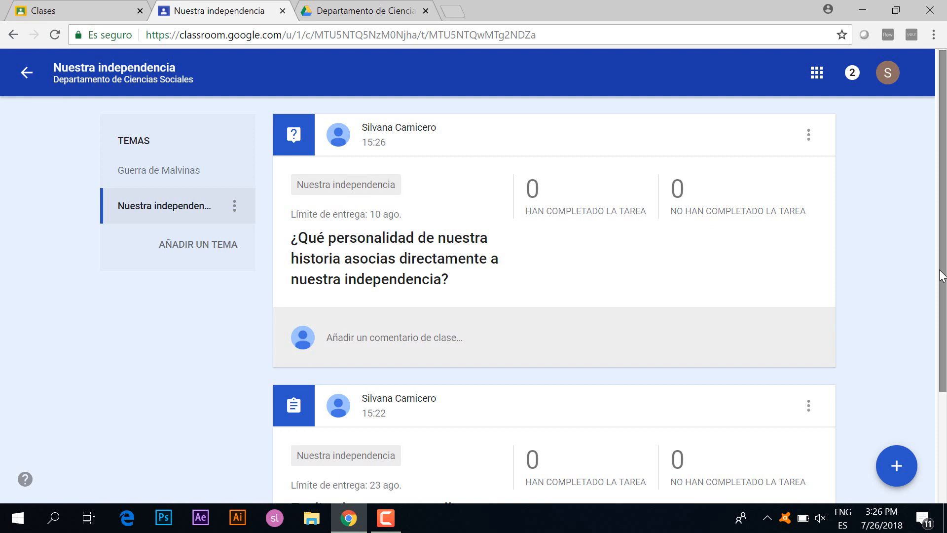
{"action": "scroll", "coordinate": [943, 277], "scroll_direction": "down", "scroll_amount": 2}
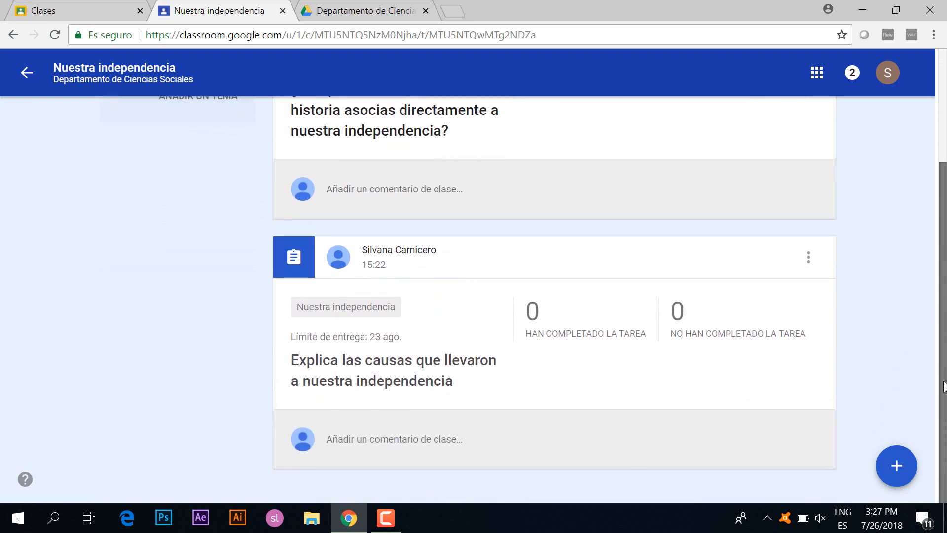
{"action": "scroll", "coordinate": [944, 345], "scroll_direction": "up", "scroll_amount": 2}
{"action": "scroll", "coordinate": [944, 295], "scroll_direction": "up", "scroll_amount": 1}
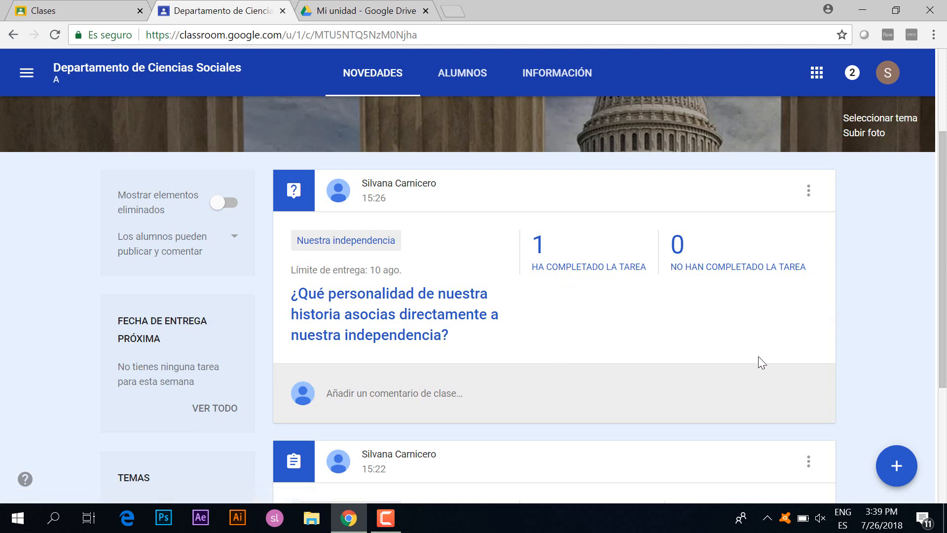
Open the completed answers to the independence question and publish the reply "Muy buena respuesta" to the student's answer.
{"action": "left_click_drag", "start_coordinate": [941, 320], "coordinate": [943, 343]}
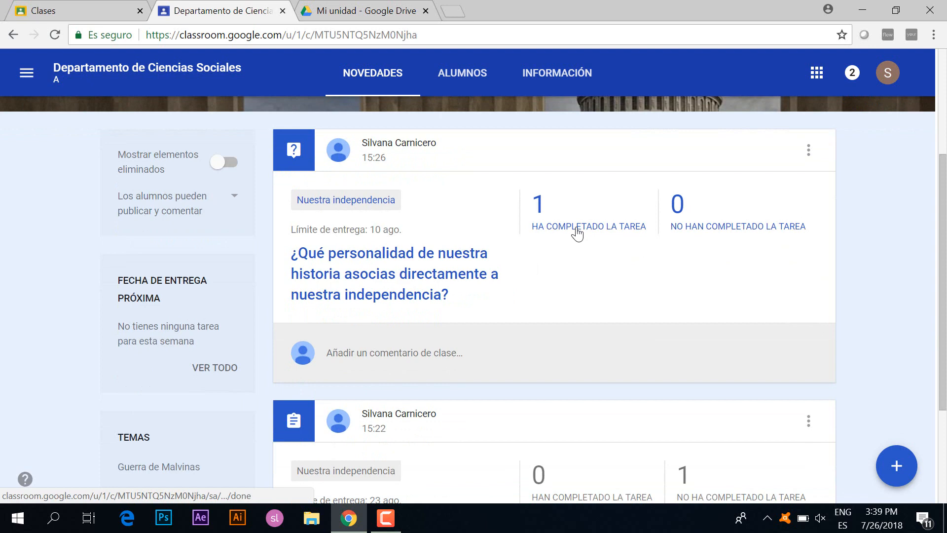
{"action": "left_click", "coordinate": [576, 232]}
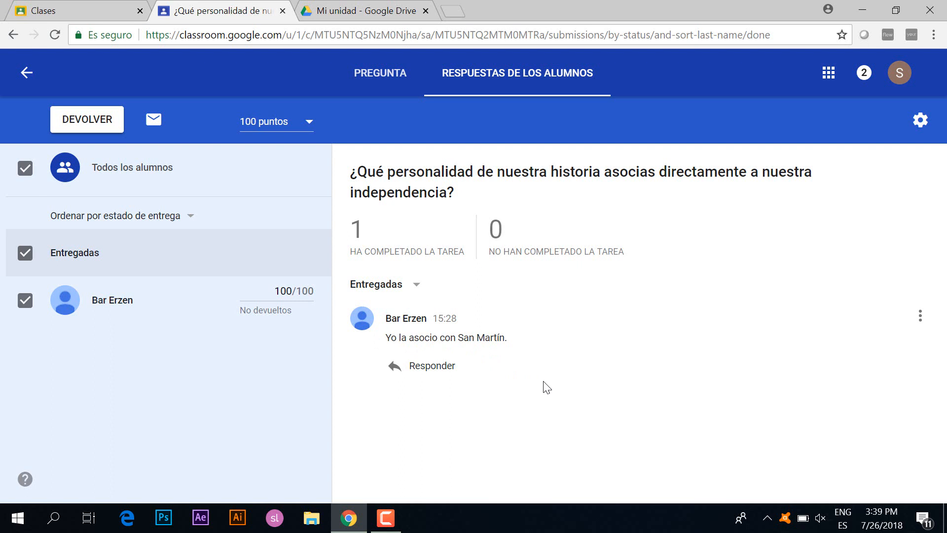
{"action": "left_click", "coordinate": [429, 368]}
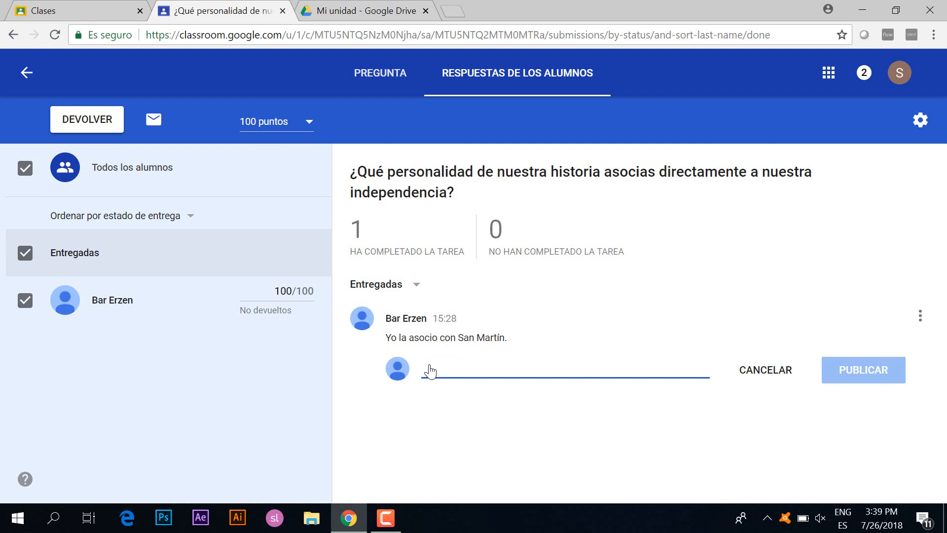
{"action": "type", "text": "Muy buena respuesta"}
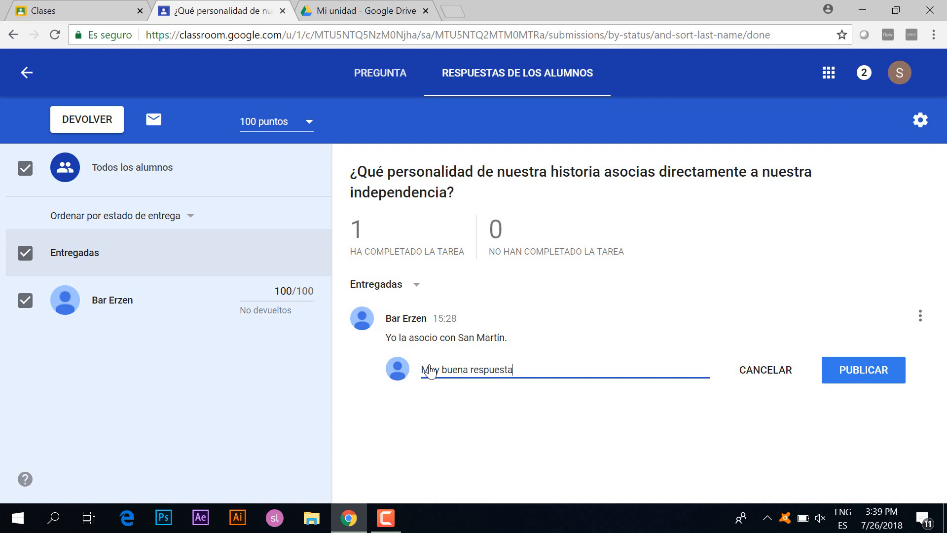
{"action": "left_click", "coordinate": [860, 374]}
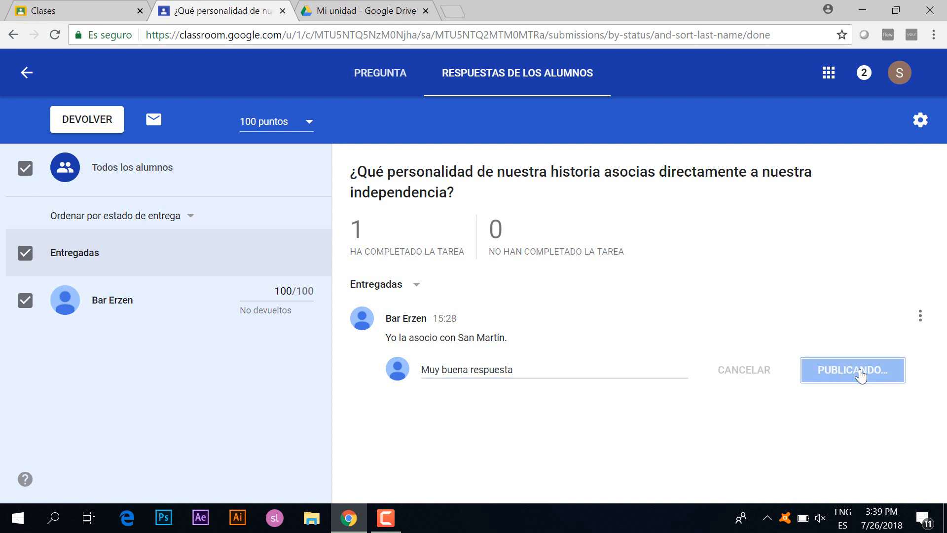